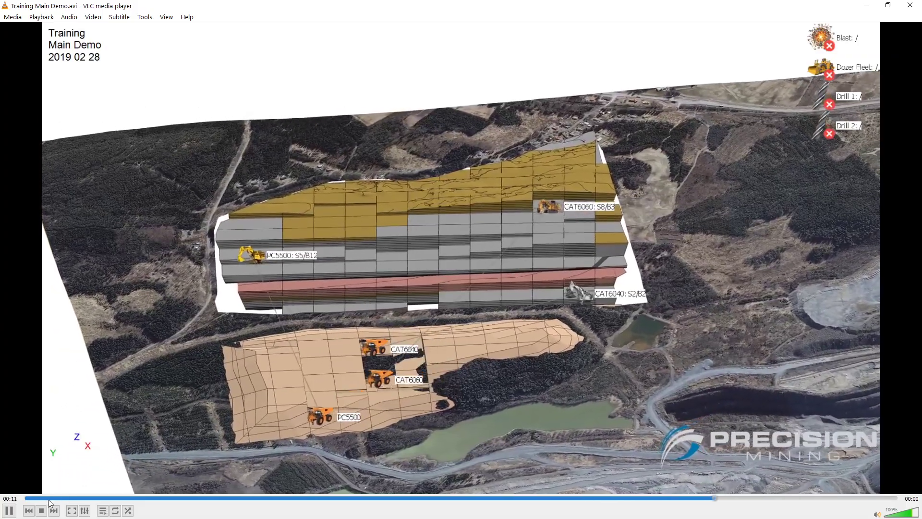
Play the exported demo video from near its beginning, pause it, and close the VLC player.
{"action": "left_click", "coordinate": [48, 499]}
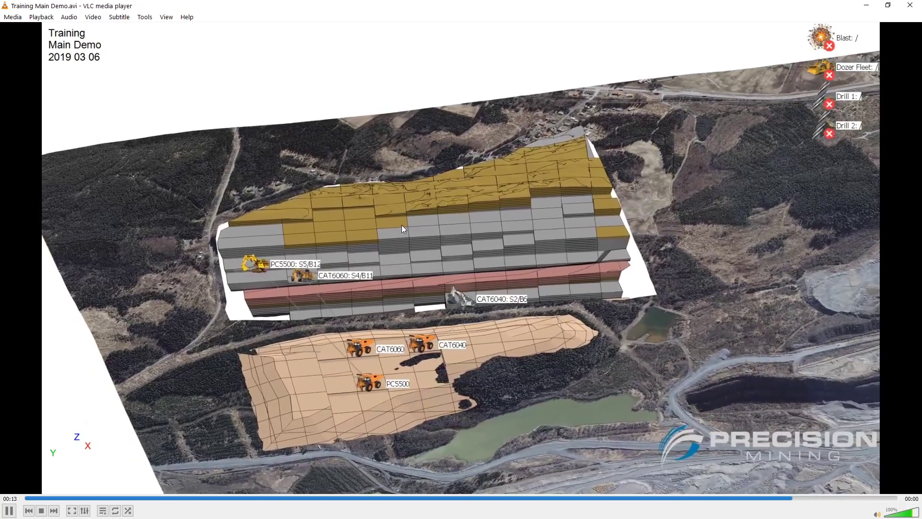
{"action": "key", "text": "space"}
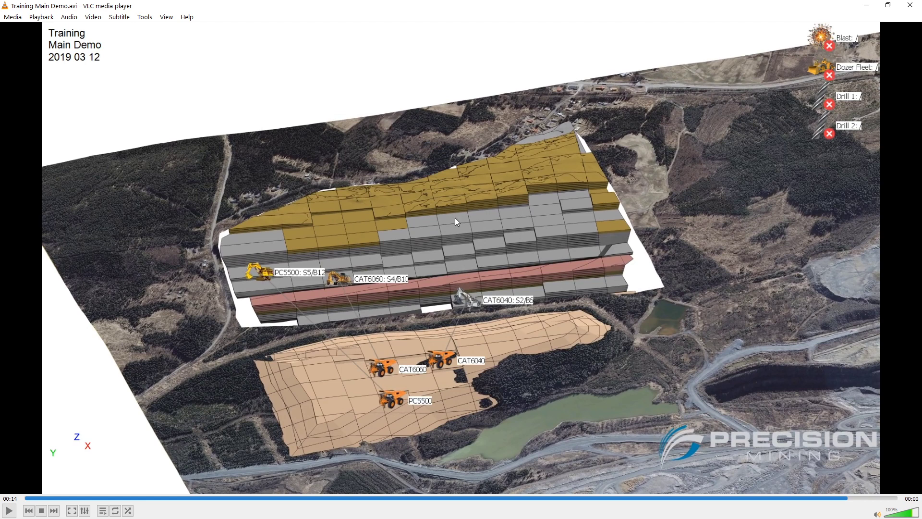
{"action": "left_click", "coordinate": [910, 6]}
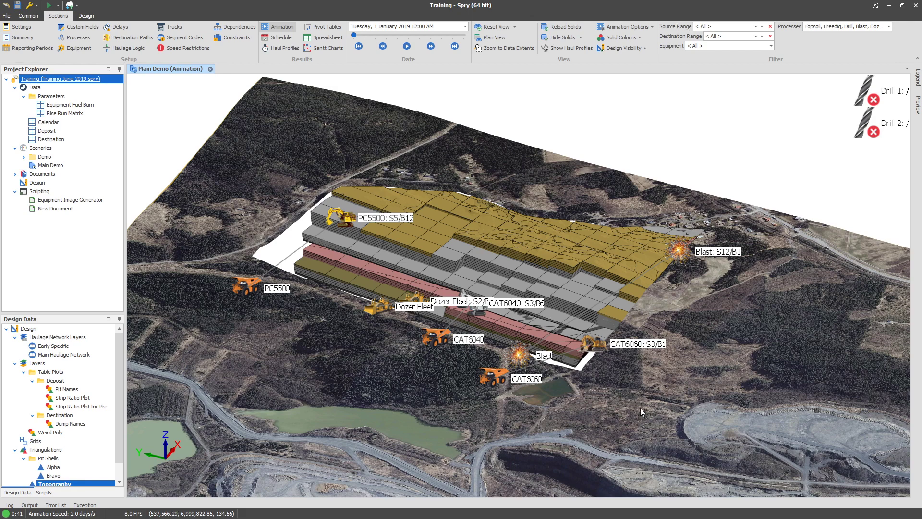
Open the video export settings for the Main Demo animation in Spry and choose the 1920 x 1080 (16:9 Full HD) size.
{"action": "left_click", "coordinate": [72, 6]}
{"action": "mouse_move", "coordinate": [85, 30]}
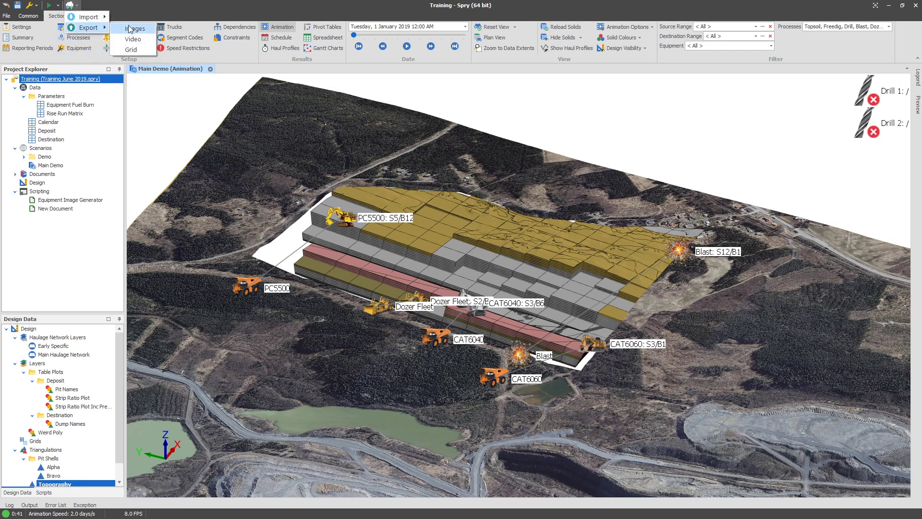
{"action": "left_click", "coordinate": [128, 38]}
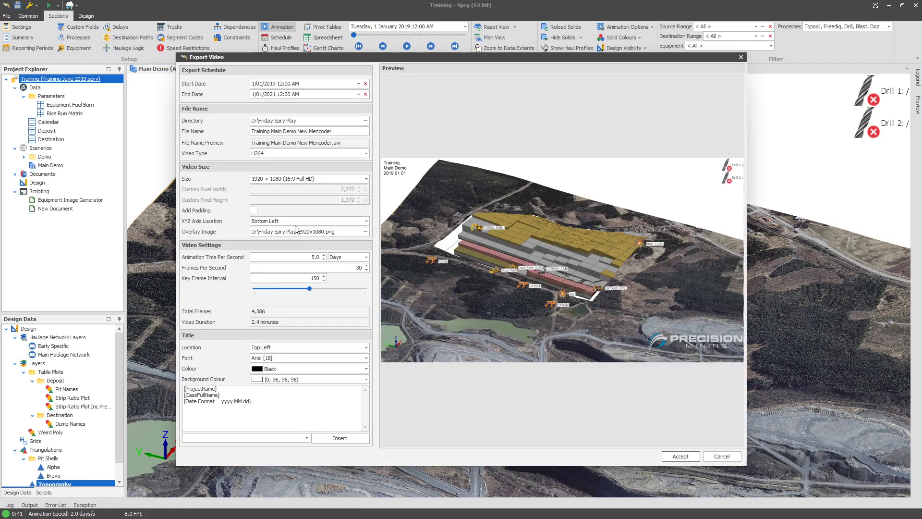
{"action": "left_click", "coordinate": [268, 182]}
{"action": "left_click", "coordinate": [273, 181]}
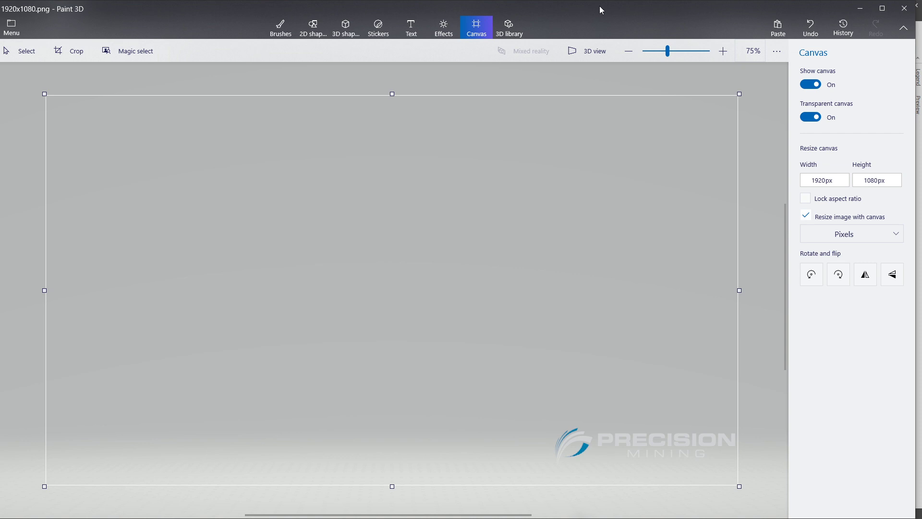
Switch to Paint 3D and start a new 1920 x 1080 px image with a transparent canvas.
{"action": "left_click", "coordinate": [882, 10]}
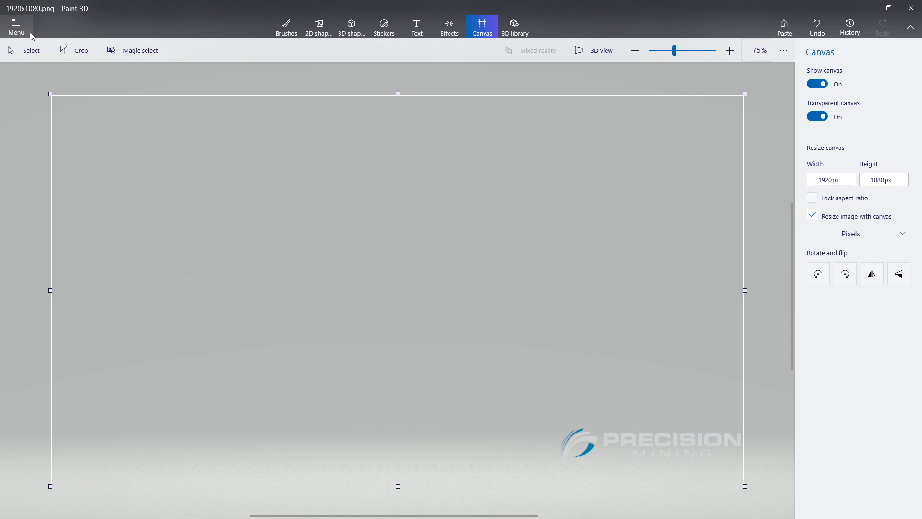
{"action": "left_click", "coordinate": [16, 27]}
{"action": "left_click", "coordinate": [64, 55]}
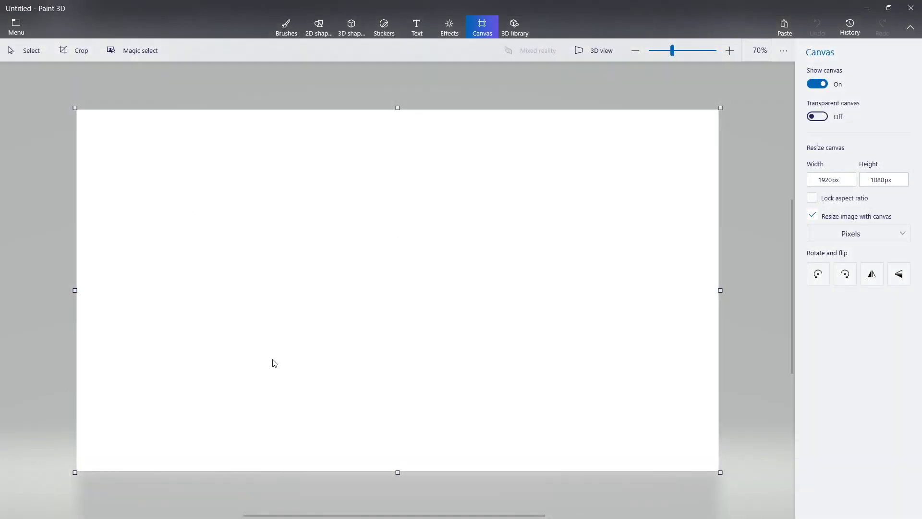
{"action": "left_click", "coordinate": [284, 34]}
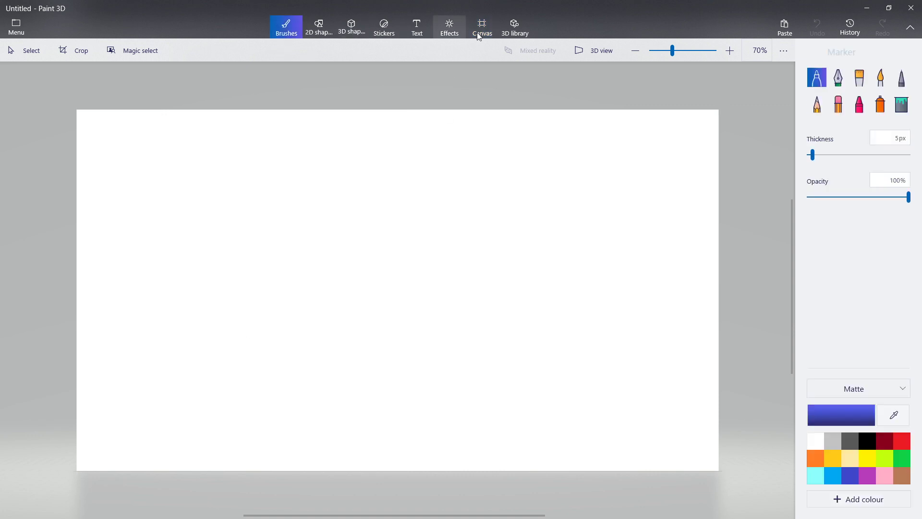
{"action": "left_click", "coordinate": [487, 36]}
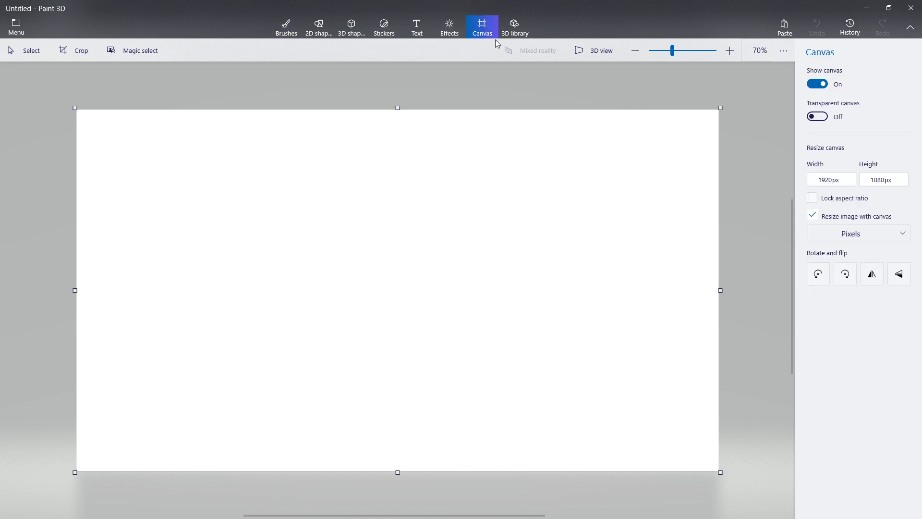
{"action": "left_click", "coordinate": [817, 117]}
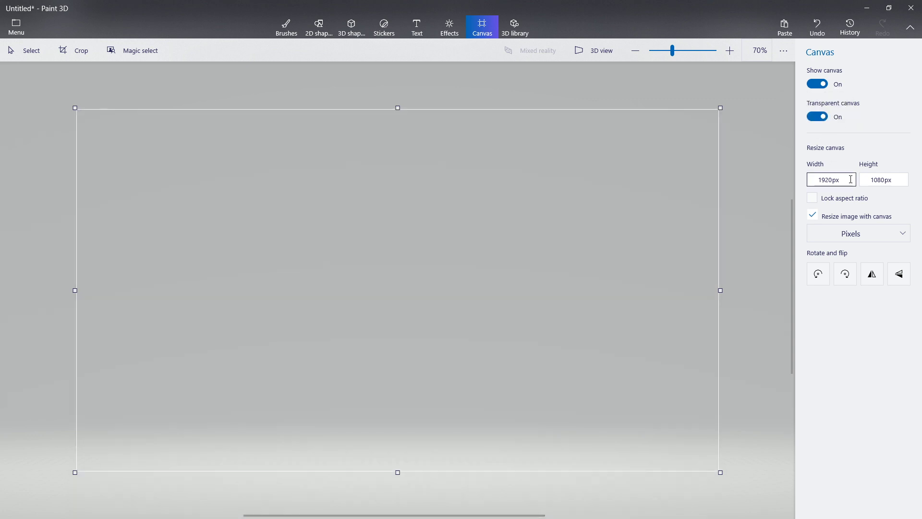
{"action": "left_click", "coordinate": [832, 178]}
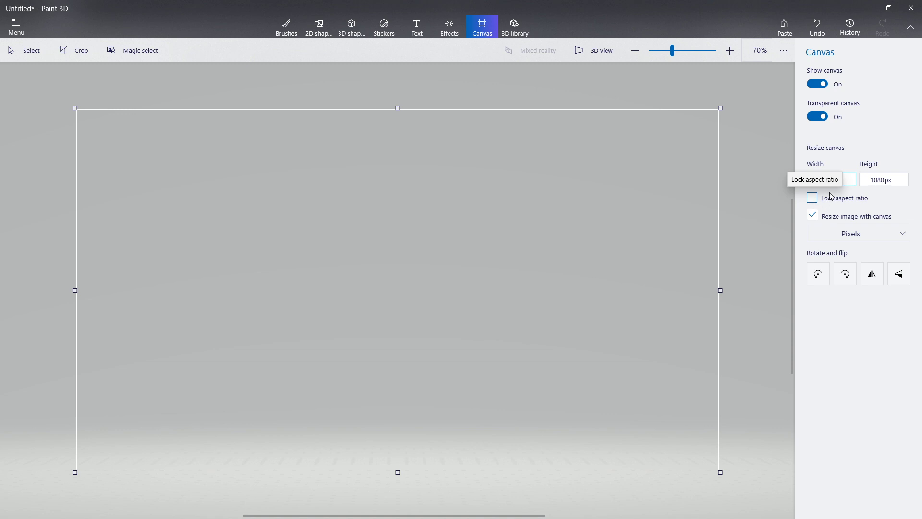
{"action": "left_click", "coordinate": [848, 178]}
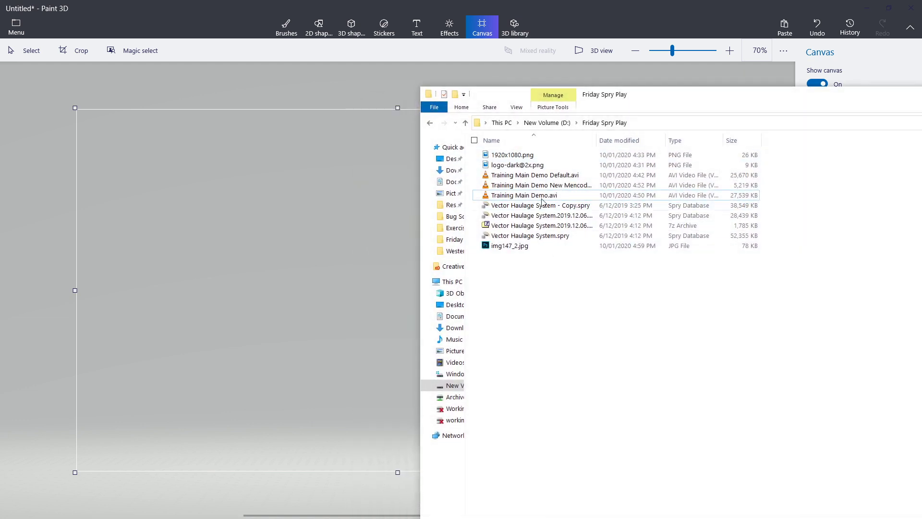
{"action": "mouse_move", "coordinate": [530, 165]}
{"action": "left_mouse_down"}
{"action": "mouse_move", "coordinate": [330, 243]}
{"action": "mouse_move", "coordinate": [332, 255]}
{"action": "left_mouse_up"}
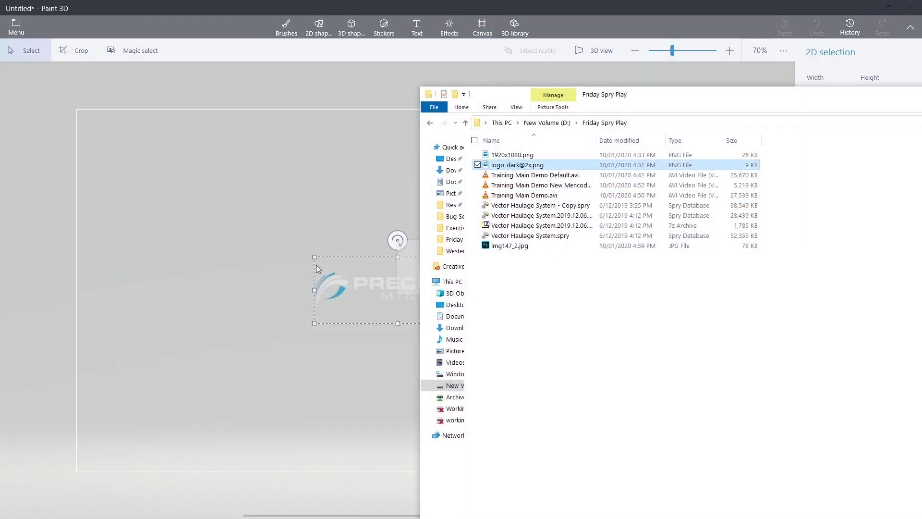
{"action": "left_click", "coordinate": [921, 95]}
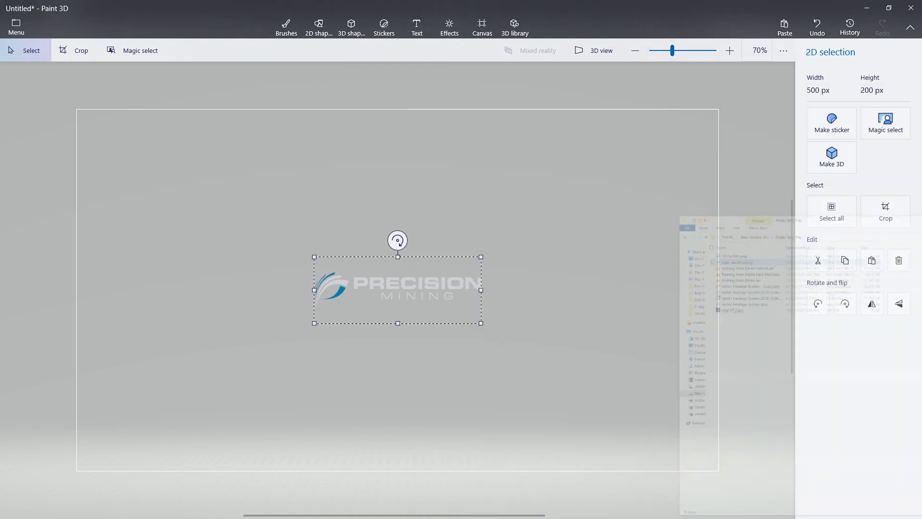
{"action": "left_click_drag", "start_coordinate": [429, 291], "coordinate": [659, 149]}
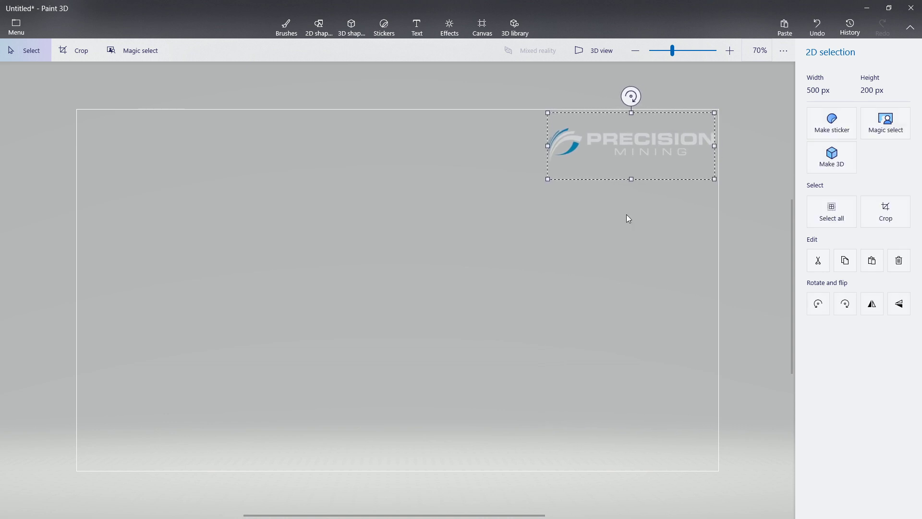
{"action": "left_click", "coordinate": [631, 181]}
{"action": "left_click_drag", "start_coordinate": [470, 149], "coordinate": [504, 151]}
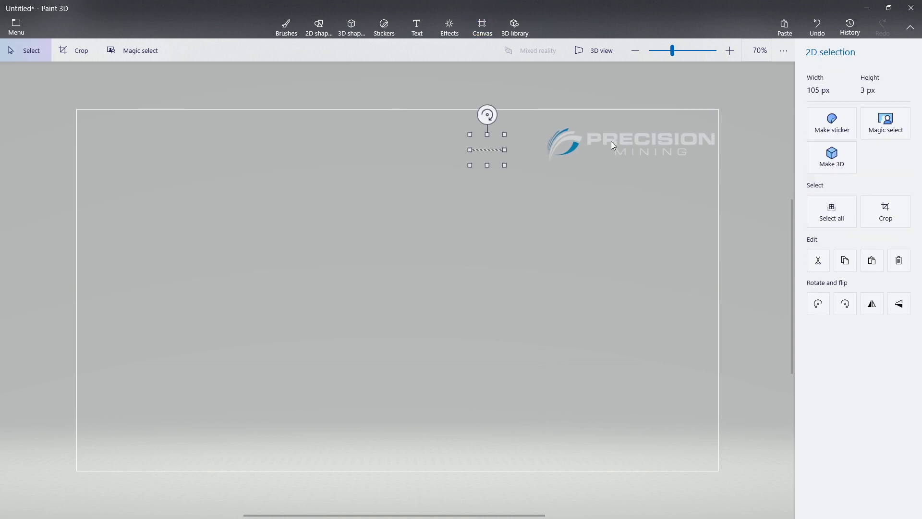
{"action": "left_click", "coordinate": [620, 148]}
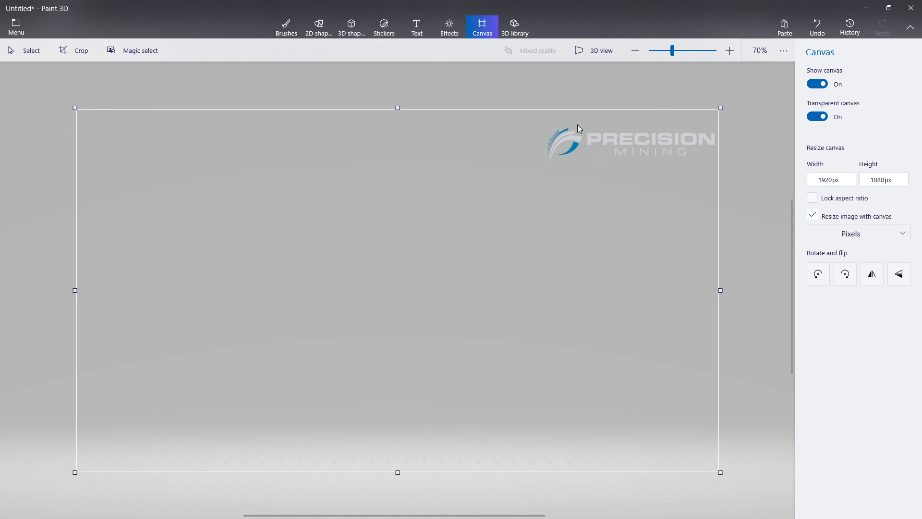
{"action": "key", "text": "ctrl+z"}
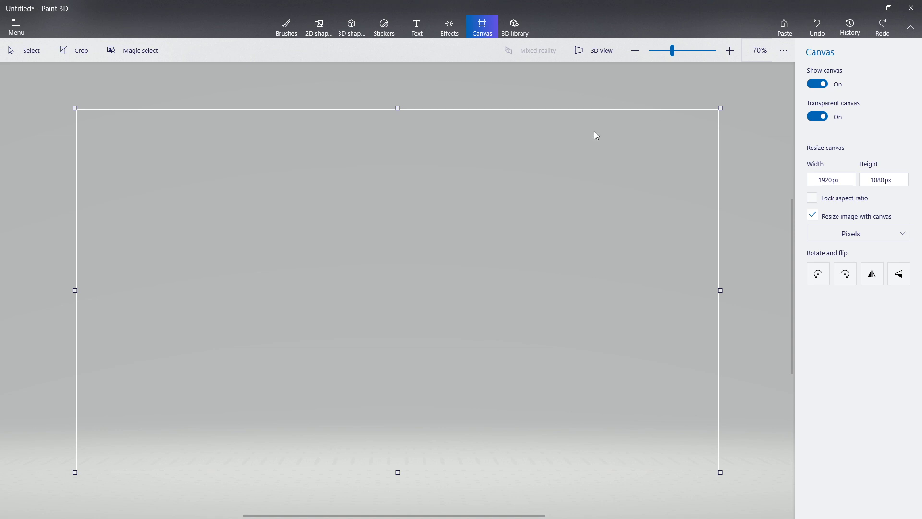
{"action": "key", "text": "alt+Tab"}
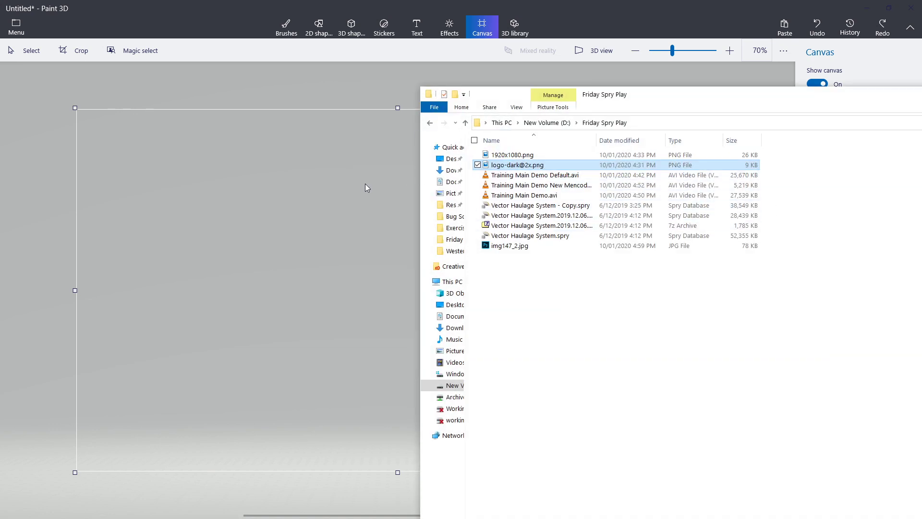
{"action": "left_click_drag", "start_coordinate": [517, 165], "coordinate": [367, 188]}
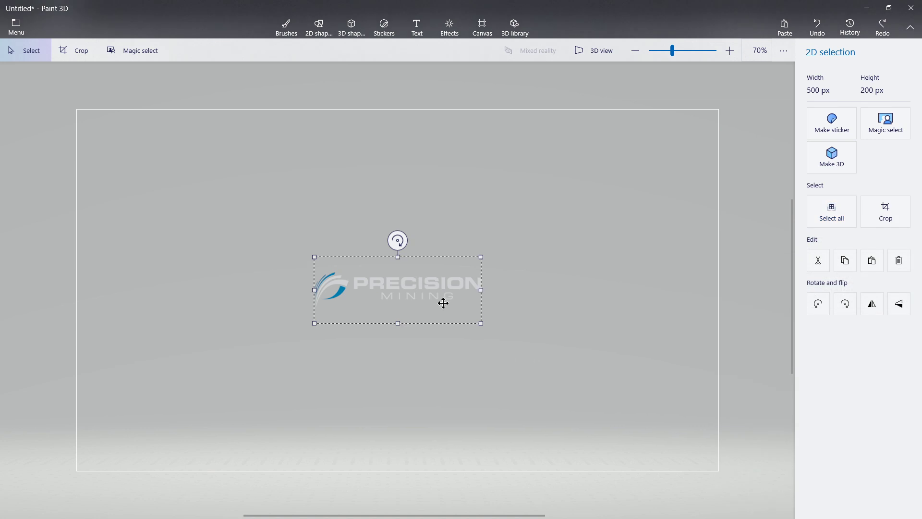
{"action": "mouse_move", "coordinate": [443, 303]}
{"action": "left_mouse_down"}
{"action": "mouse_move", "coordinate": [632, 206]}
{"action": "mouse_move", "coordinate": [675, 153]}
{"action": "mouse_move", "coordinate": [664, 147]}
{"action": "left_mouse_up"}
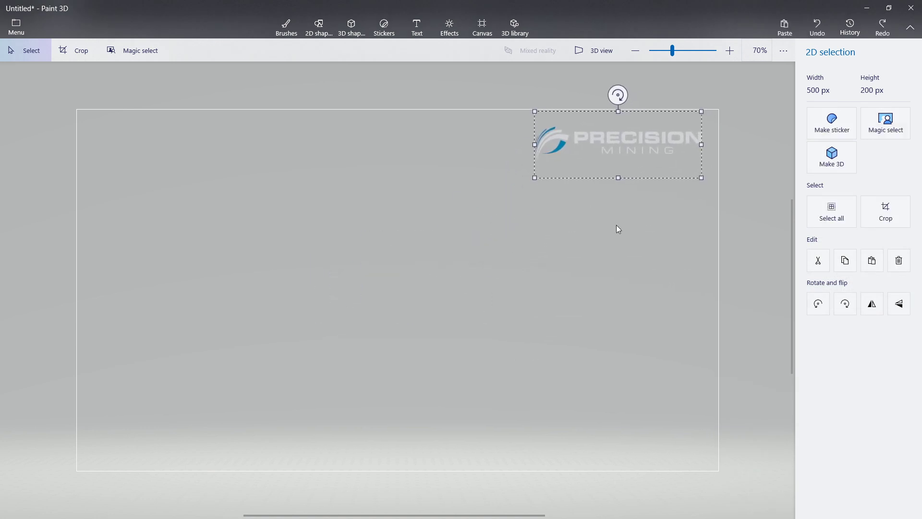
{"action": "left_click", "coordinate": [512, 270]}
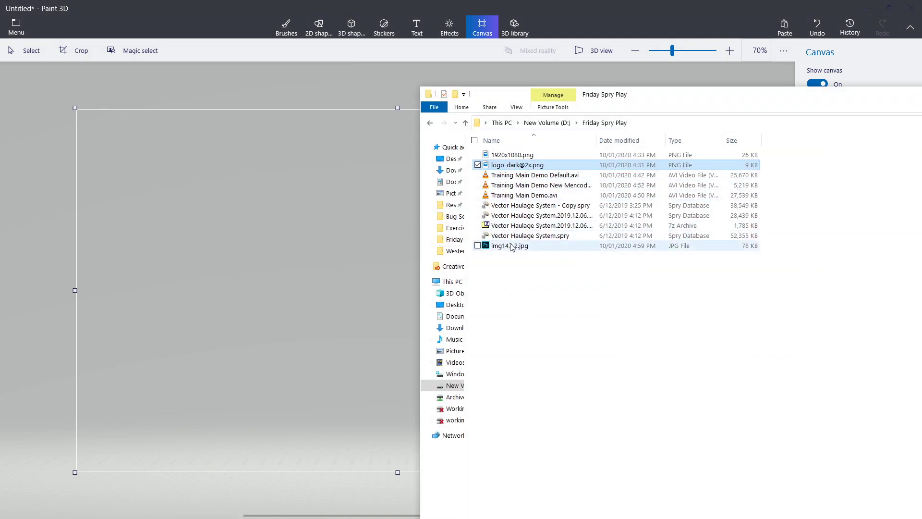
{"action": "left_click_drag", "start_coordinate": [511, 247], "coordinate": [312, 254]}
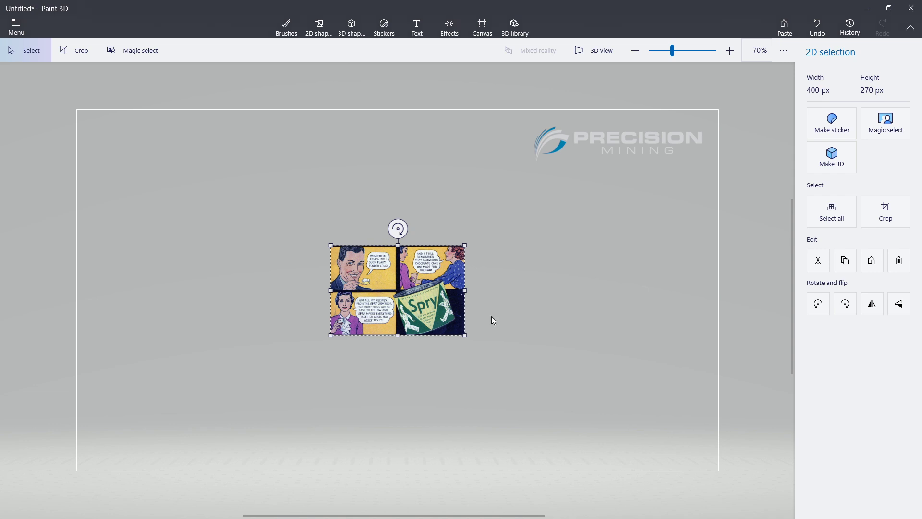
{"action": "left_click_drag", "start_coordinate": [552, 337], "coordinate": [438, 295]}
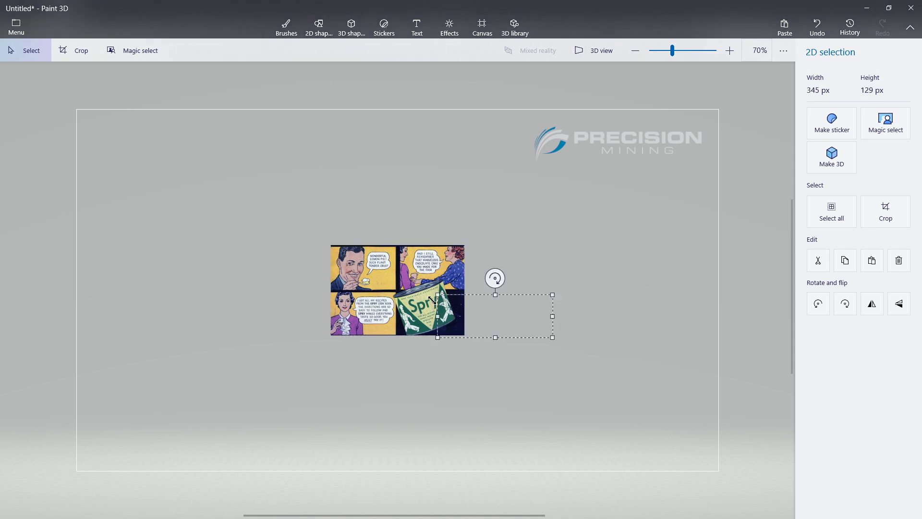
{"action": "key", "text": "ctrl+z"}
{"action": "key", "text": "ctrl+z"}
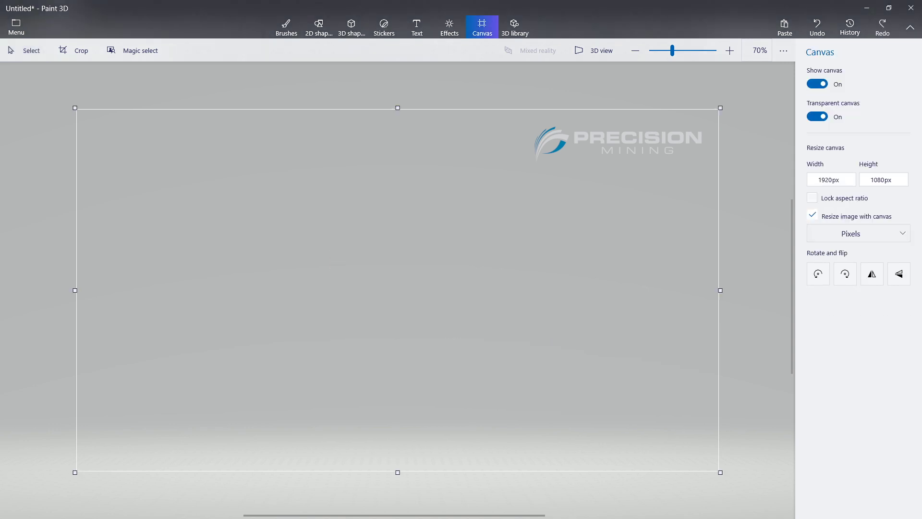
Insert img147_2.jpg, move it to the canvas's lower-right corner and enlarge it to about 657 x 444 px.
{"action": "left_click_drag", "start_coordinate": [630, 383], "coordinate": [567, 384]}
{"action": "left_click_drag", "start_coordinate": [435, 305], "coordinate": [685, 431]}
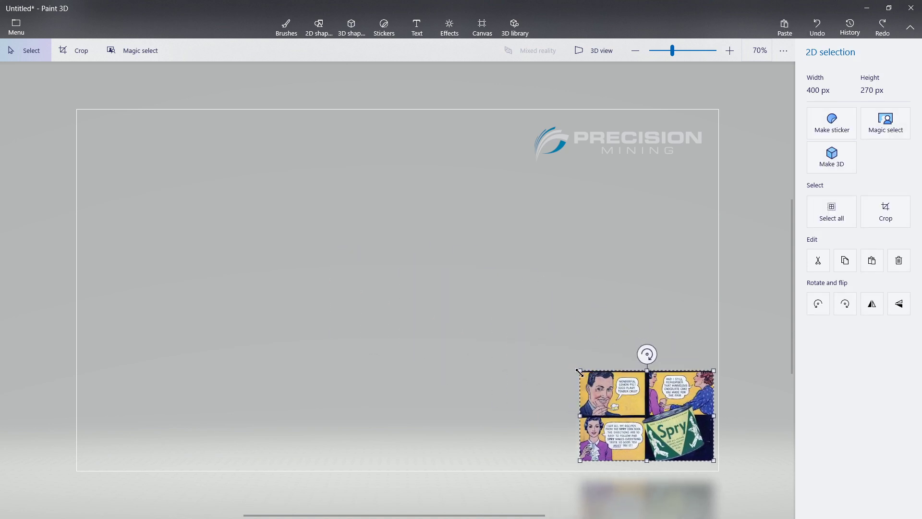
{"action": "left_click_drag", "start_coordinate": [579, 373], "coordinate": [494, 325]}
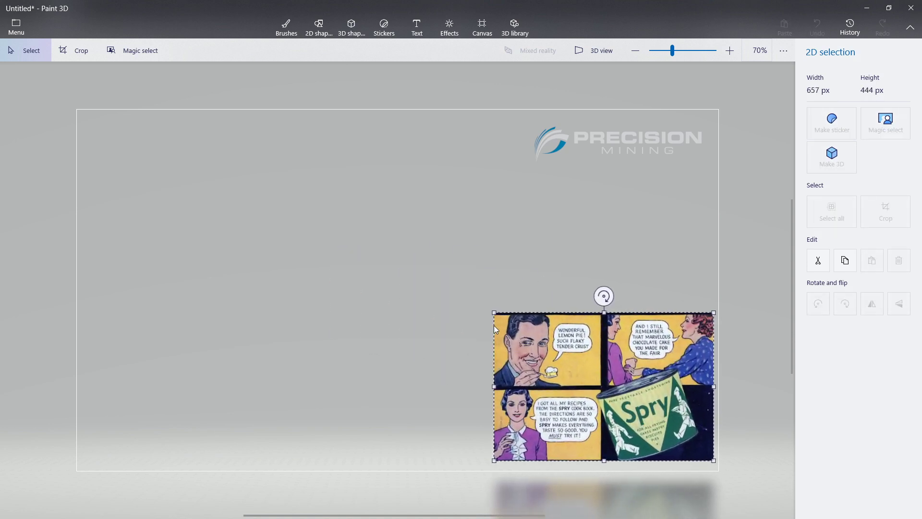
{"action": "left_click", "coordinate": [547, 275]}
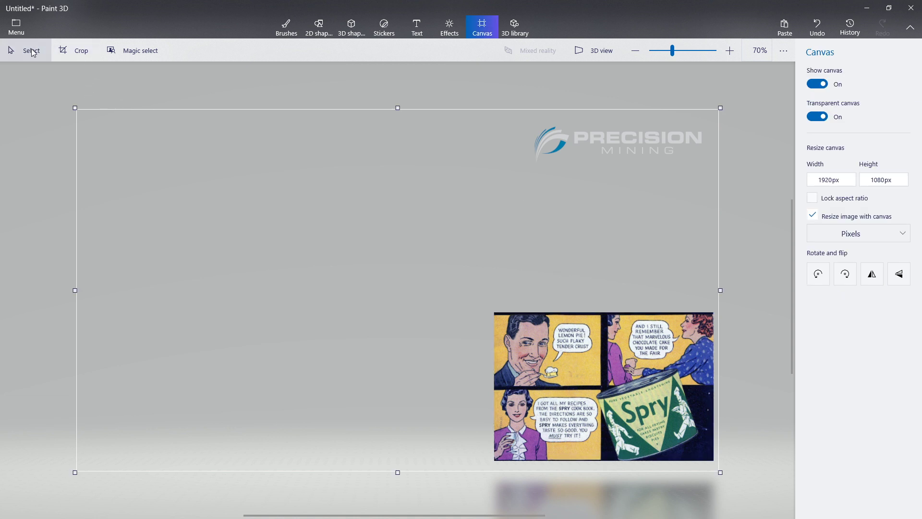
Save the overlay as a 2D PNG image named background in the Friday Spry Play folder.
{"action": "left_click", "coordinate": [19, 31]}
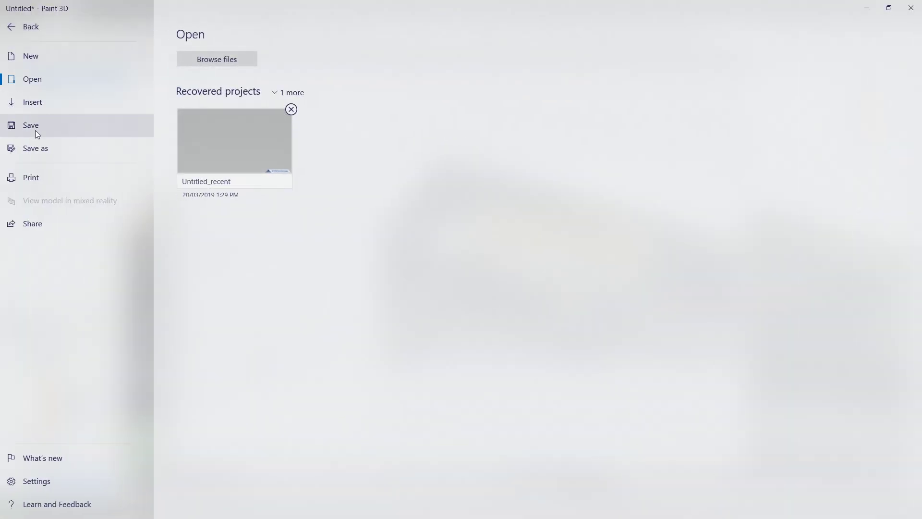
{"action": "left_click", "coordinate": [37, 148]}
{"action": "left_click", "coordinate": [210, 91]}
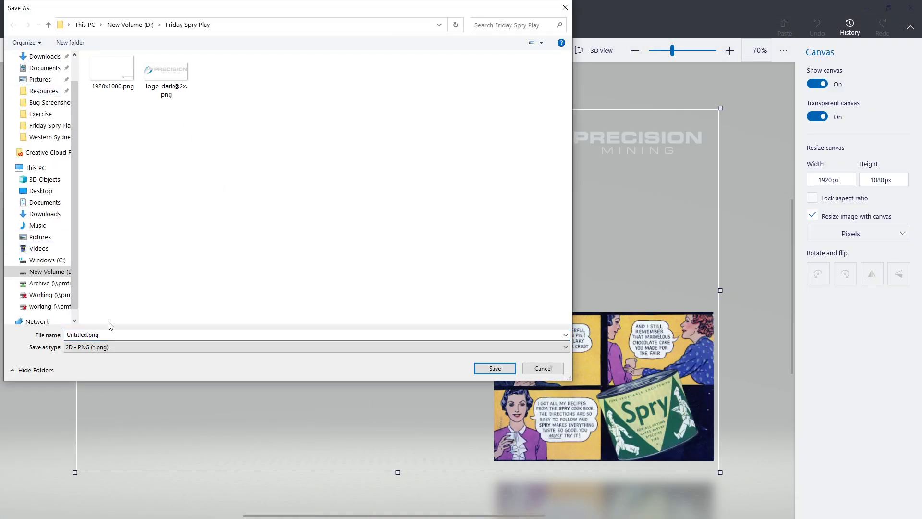
{"action": "double_click", "coordinate": [110, 334]}
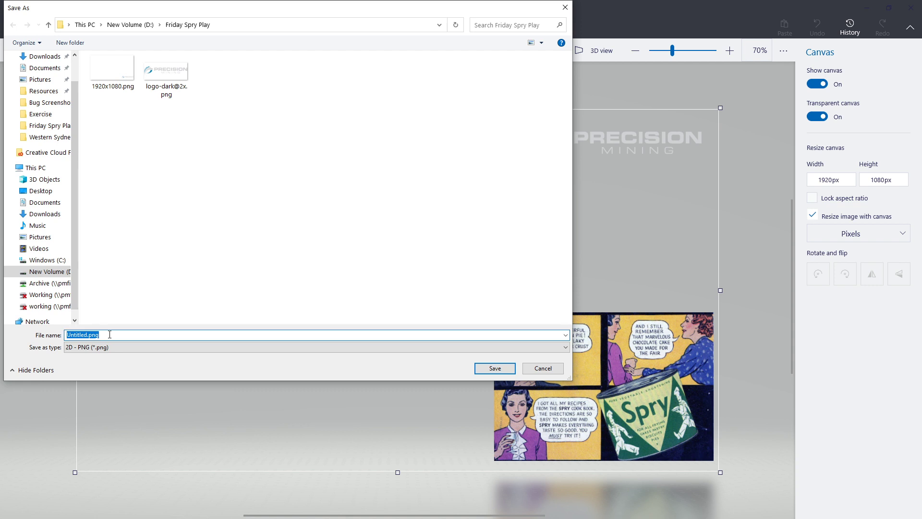
{"action": "type", "text": "background"}
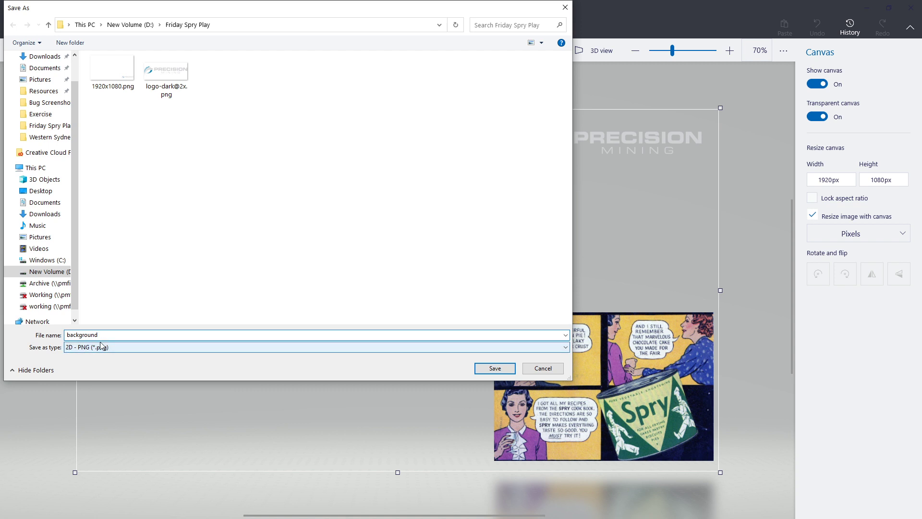
{"action": "left_click", "coordinate": [131, 348]}
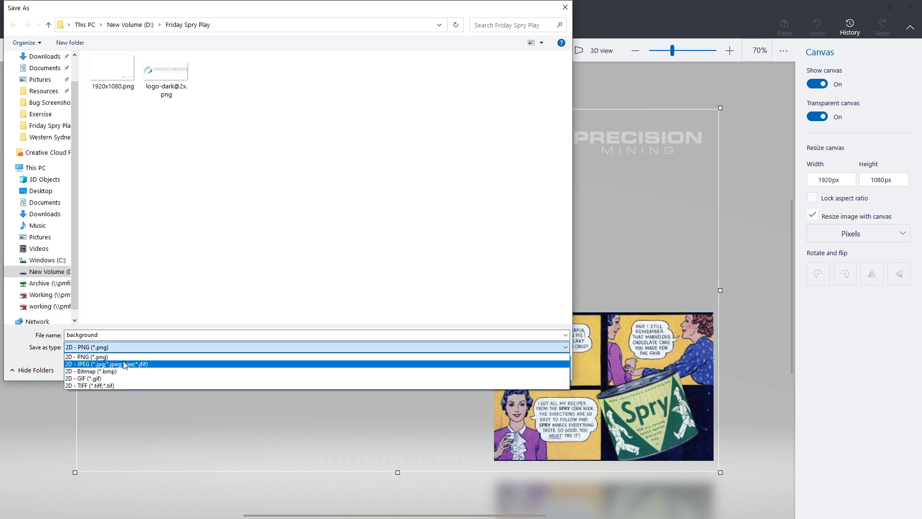
{"action": "left_click", "coordinate": [115, 347]}
{"action": "key", "text": "Return"}
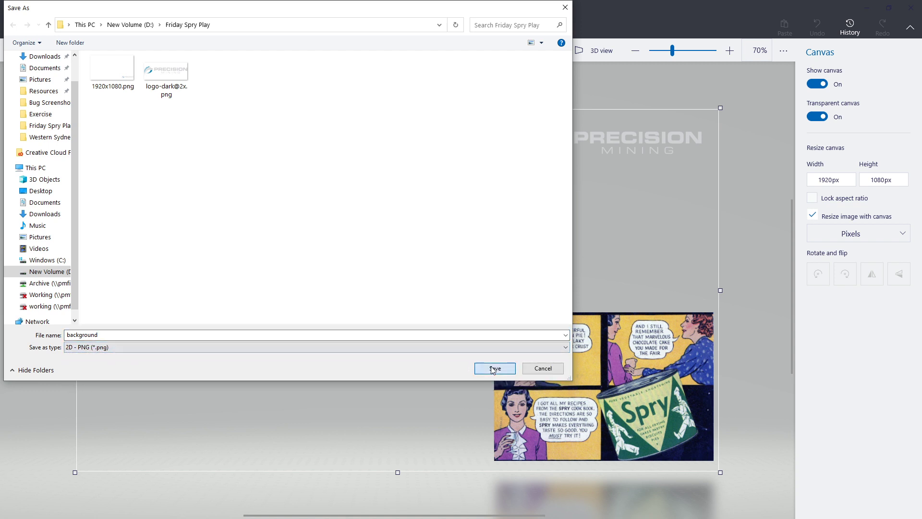
Switch to Spry and try background.png from the Friday Spry Play folder as the export video's overlay image.
{"action": "left_click", "coordinate": [867, 10]}
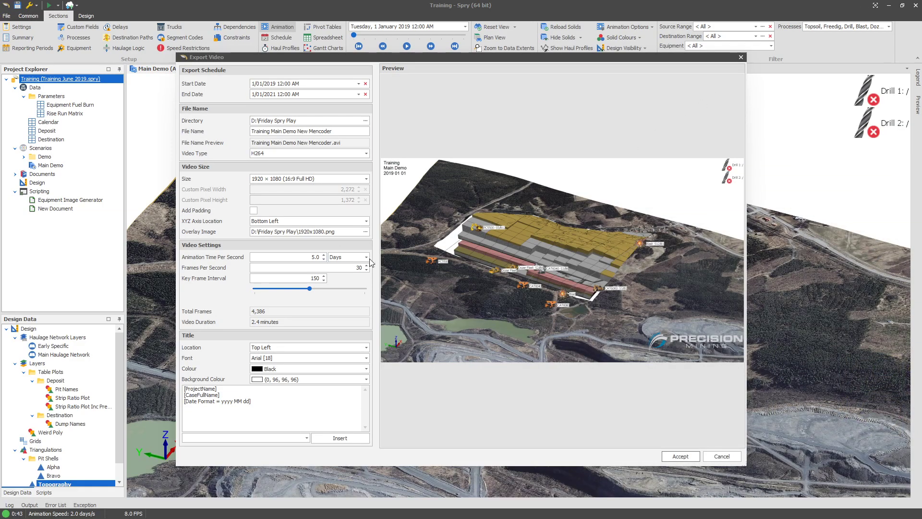
{"action": "left_click", "coordinate": [365, 232]}
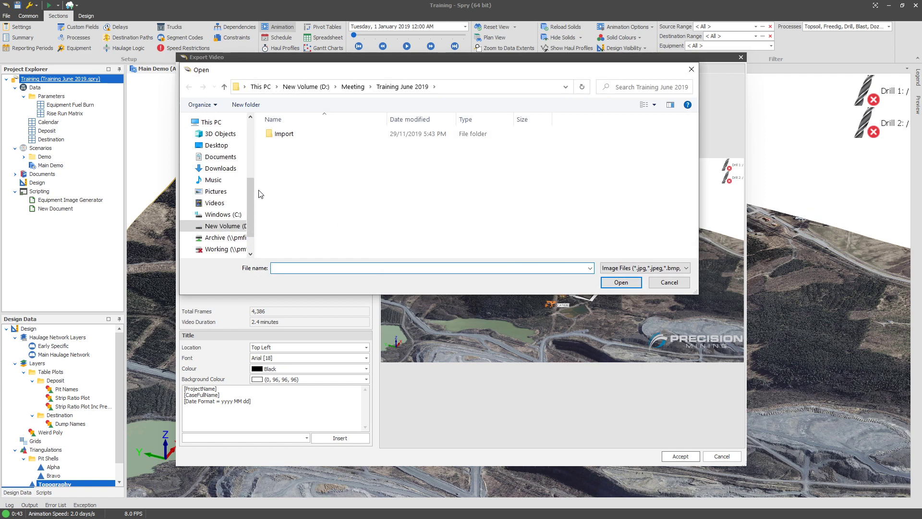
{"action": "left_click", "coordinate": [313, 88]}
{"action": "double_click", "coordinate": [315, 172]}
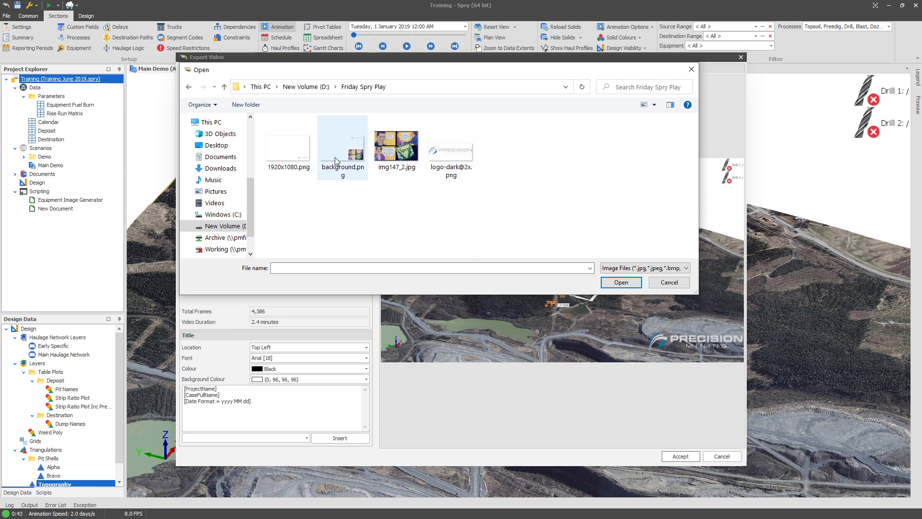
{"action": "double_click", "coordinate": [336, 161]}
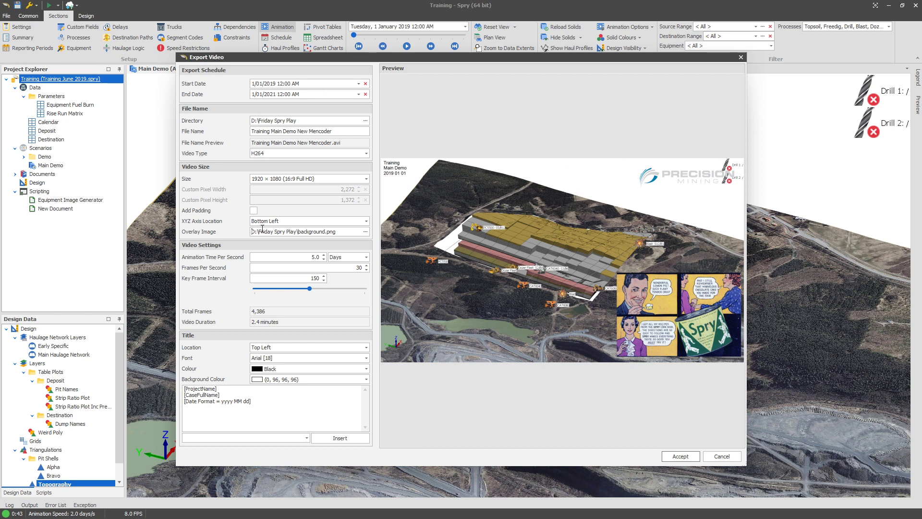
{"action": "left_click", "coordinate": [721, 457]}
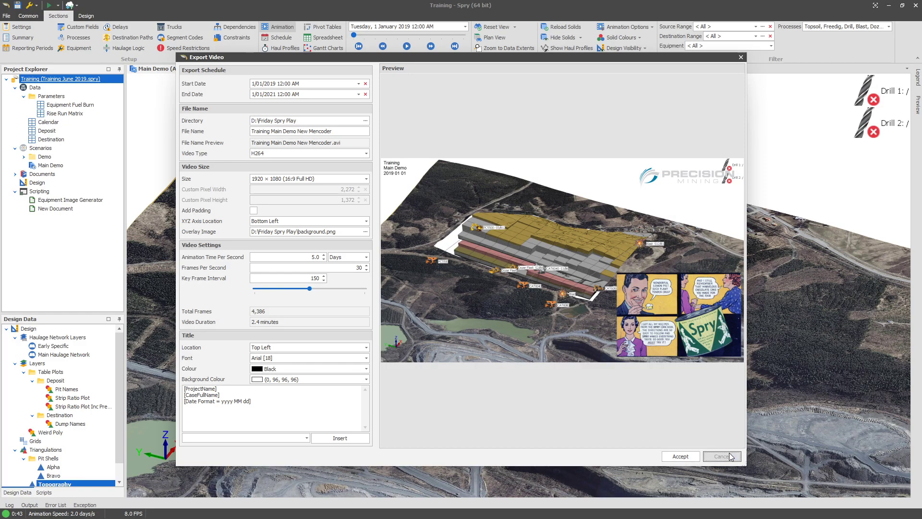
Open the program settings and filter the list of all settings by export.
{"action": "left_click_drag", "start_coordinate": [518, 266], "coordinate": [500, 282]}
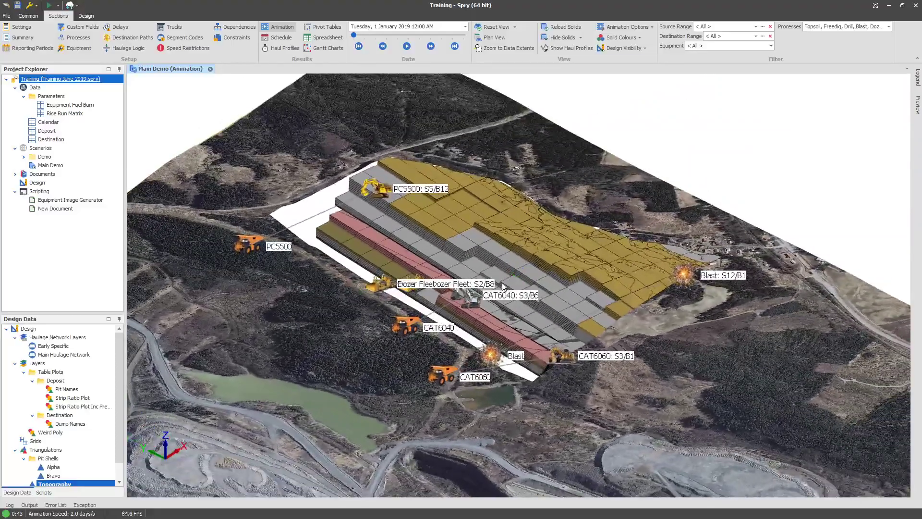
{"action": "left_click", "coordinate": [7, 16]}
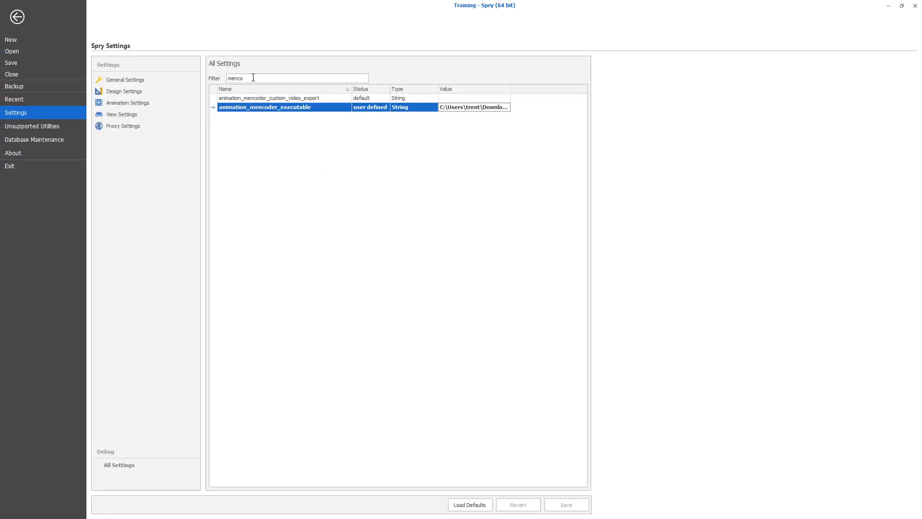
{"action": "left_click_drag", "start_coordinate": [239, 78], "coordinate": [196, 78]}
{"action": "left_click_drag", "start_coordinate": [263, 81], "coordinate": [193, 86]}
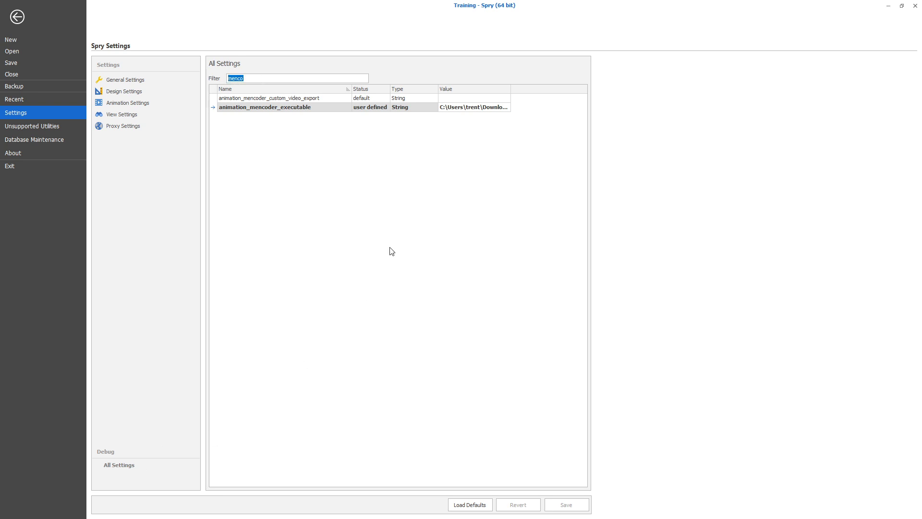
{"action": "type", "text": "export"}
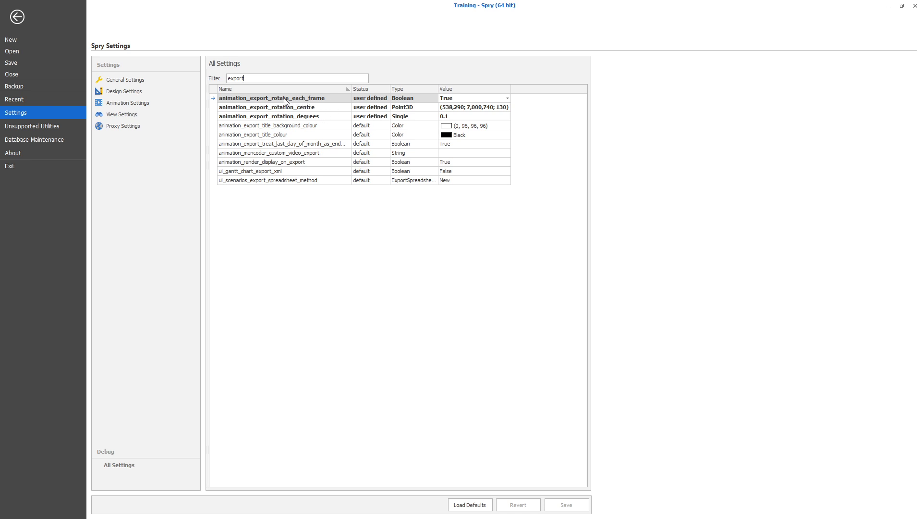
Switch animation_export_rotate_each_frame to False and back to True.
{"action": "left_click", "coordinate": [247, 99]}
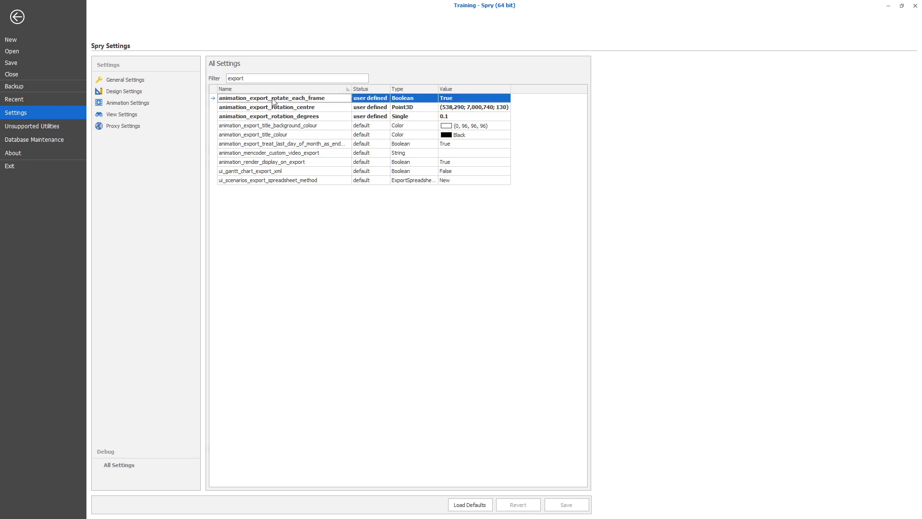
{"action": "double_click", "coordinate": [477, 98]}
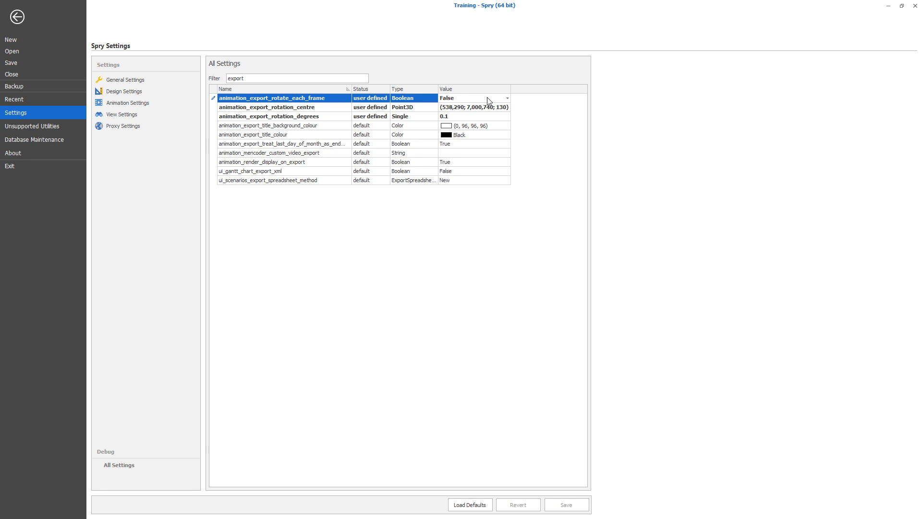
{"action": "left_click", "coordinate": [579, 141]}
{"action": "double_click", "coordinate": [473, 96]}
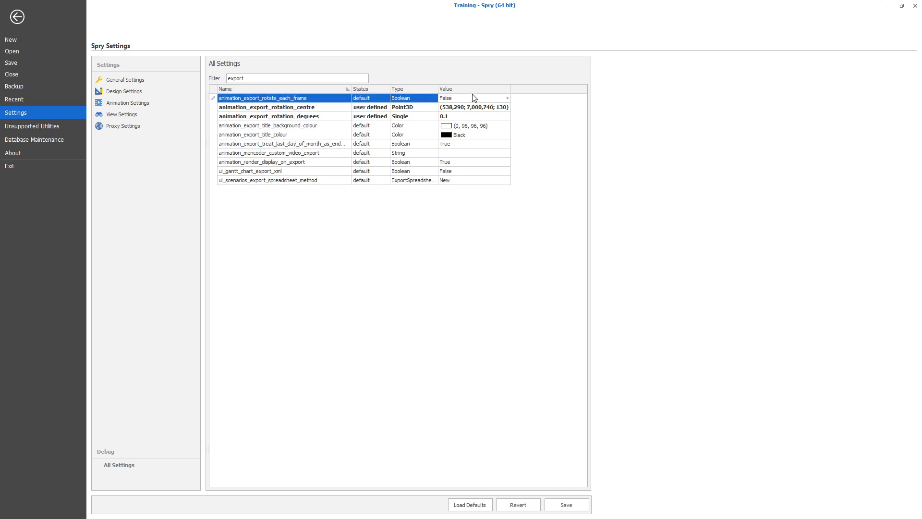
{"action": "left_click", "coordinate": [510, 126]}
Return to the animation and copy the coordinates of a surface point on the pink bench beside the CAT6040 excavator.
{"action": "left_click", "coordinate": [320, 108]}
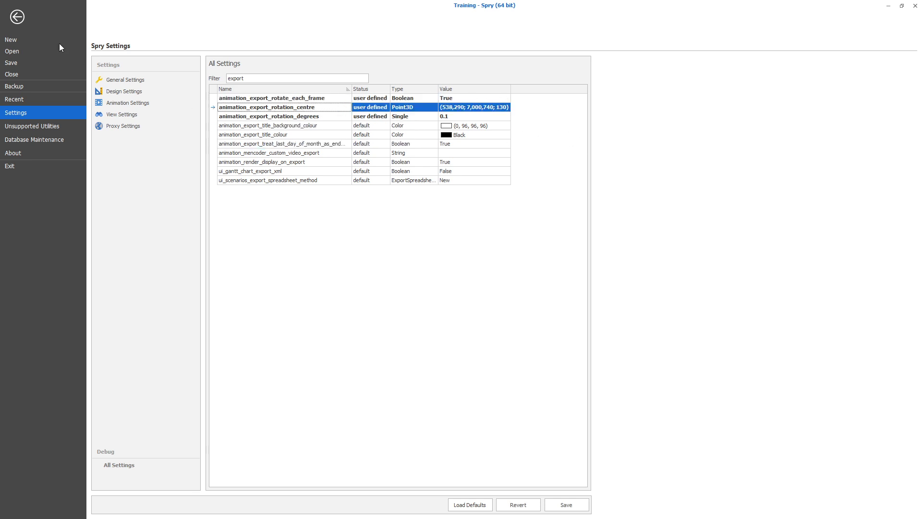
{"action": "left_click", "coordinate": [17, 17]}
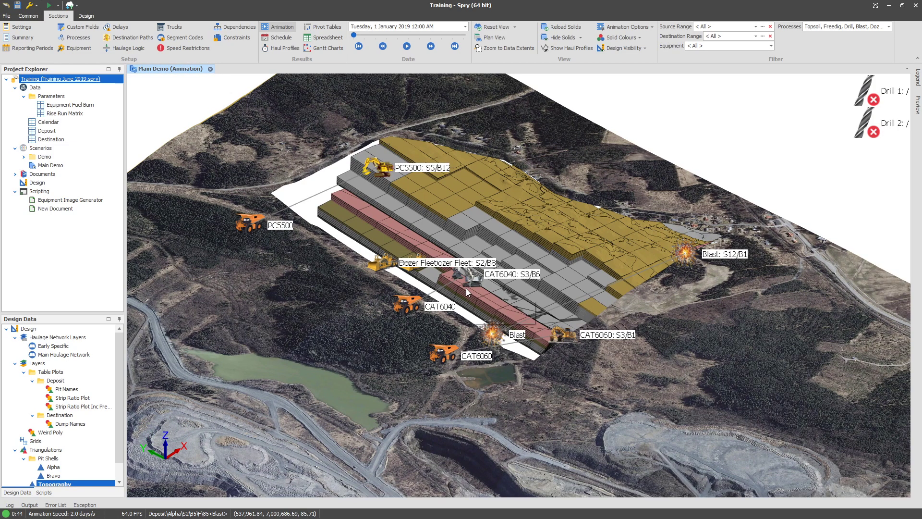
{"action": "right_click", "coordinate": [466, 288]}
{"action": "mouse_move", "coordinate": [516, 308]}
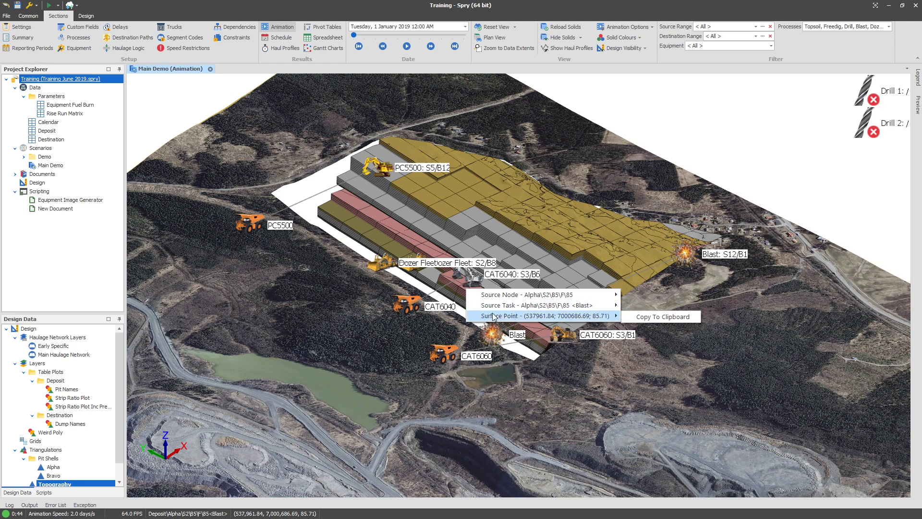
{"action": "left_click", "coordinate": [656, 317]}
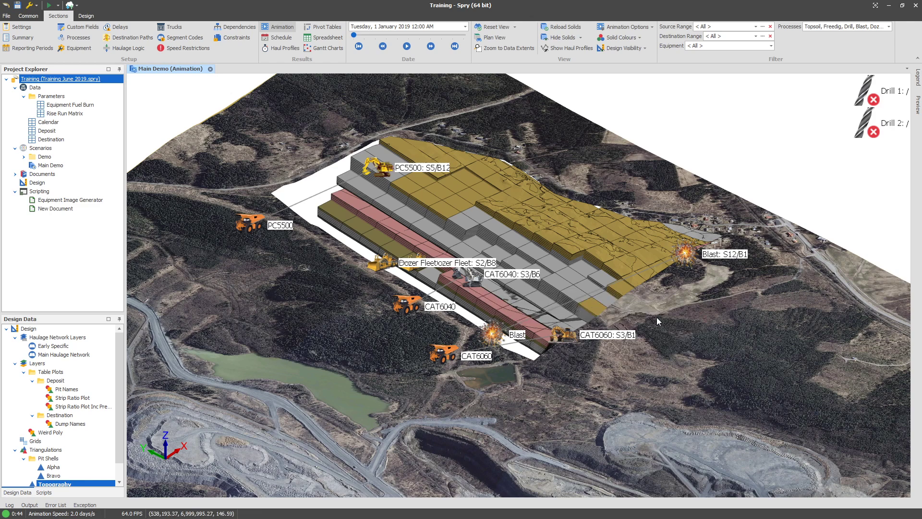
Set animation_export_rotation_centre to the copied surface point (537,962; 7,000,687; 86).
{"action": "left_click", "coordinate": [7, 17]}
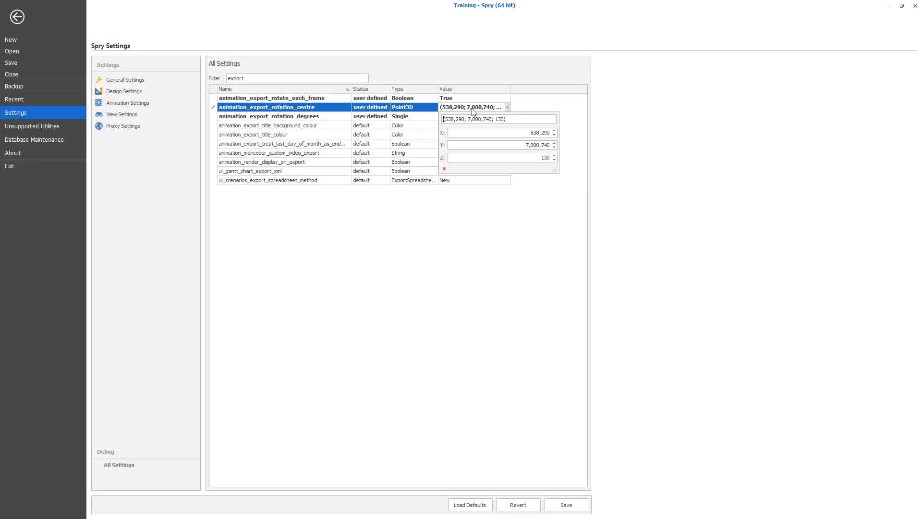
{"action": "key", "text": "ctrl+a"}
{"action": "key", "text": "ctrl+v"}
{"action": "key", "text": "Return"}
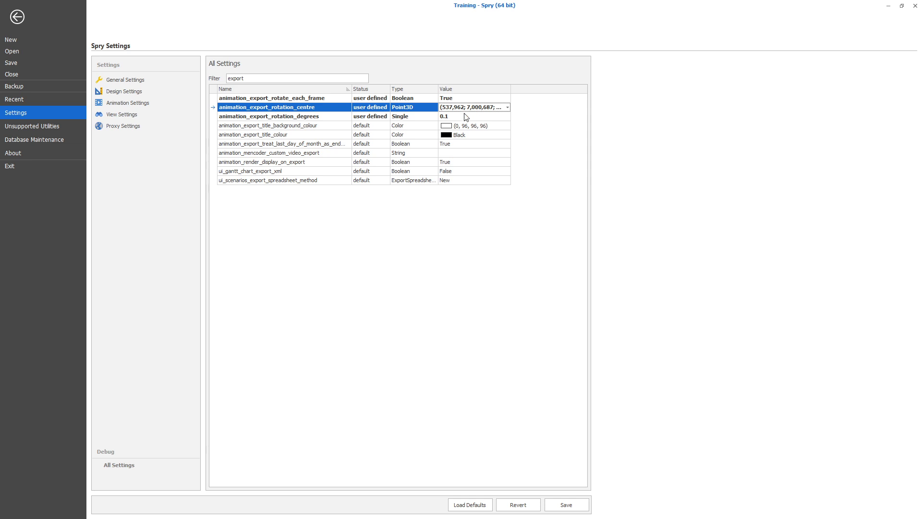
Try 5 for animation_export_rotation_degrees and restore the value to 0.1.
{"action": "left_click", "coordinate": [464, 117]}
{"action": "type", "text": "5"}
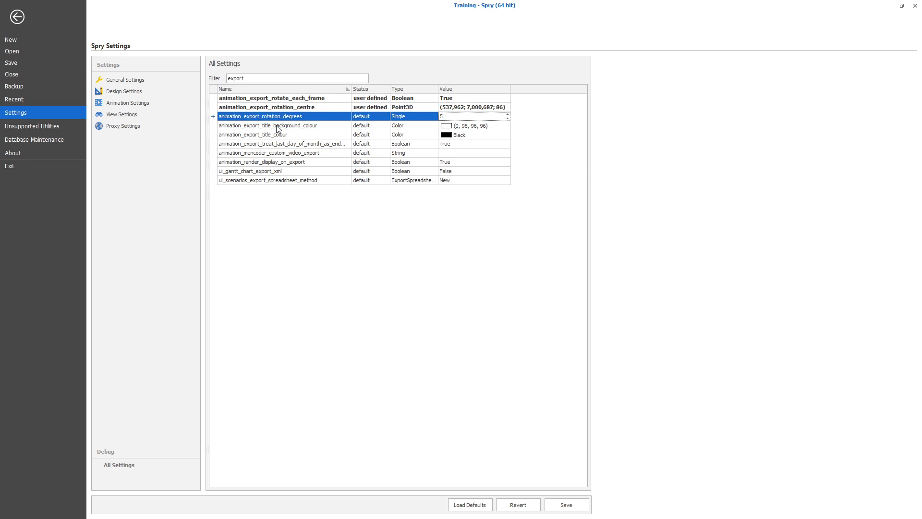
{"action": "left_click", "coordinate": [465, 119]}
{"action": "key", "text": "Return"}
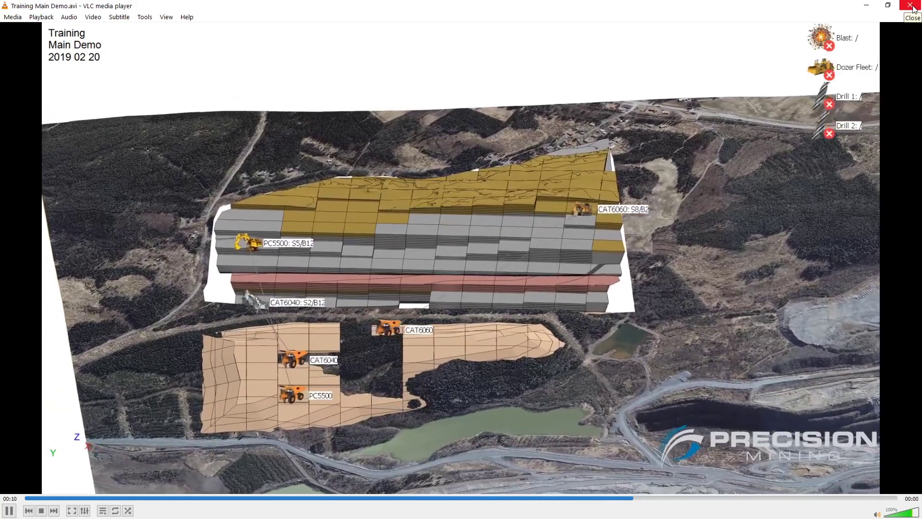
Close the sample video in VLC, then save the changed export rotation settings in Spry and leave the settings.
{"action": "left_click", "coordinate": [912, 9]}
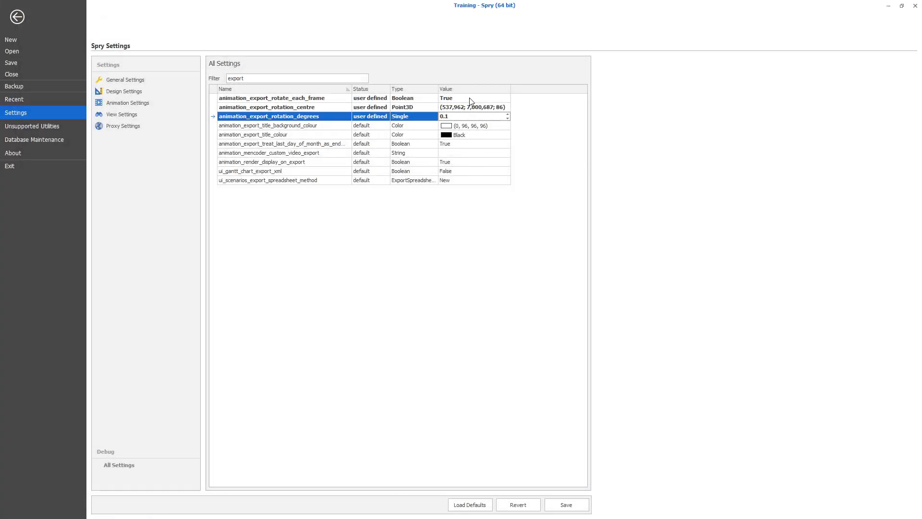
{"action": "left_click", "coordinate": [567, 504]}
{"action": "left_click", "coordinate": [287, 109]}
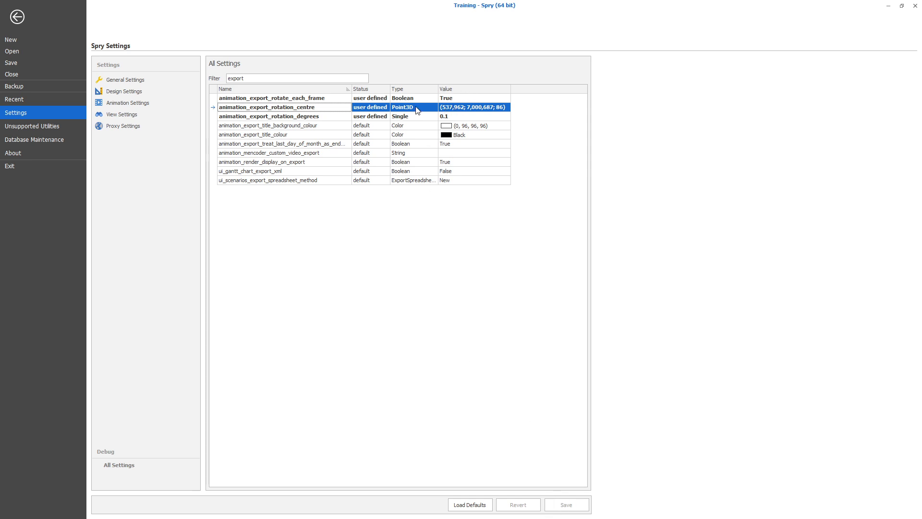
{"action": "left_click", "coordinate": [323, 180]}
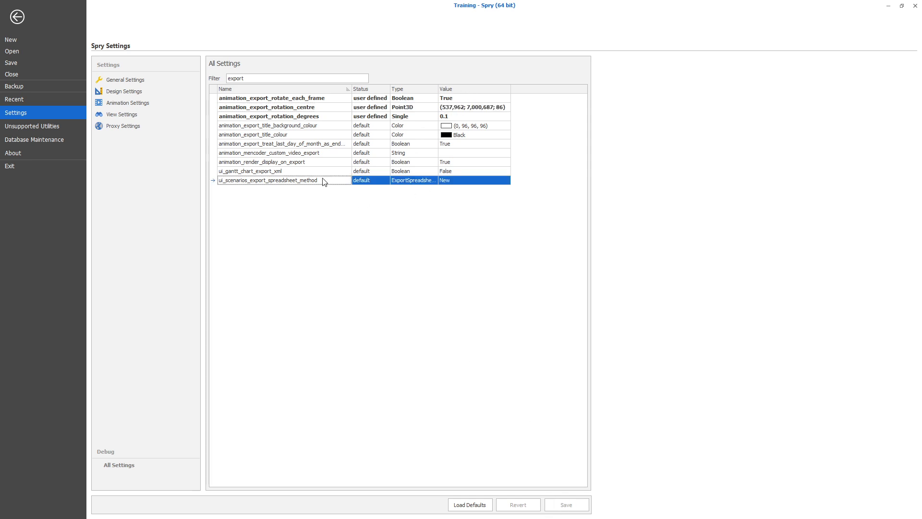
{"action": "left_click", "coordinate": [17, 18]}
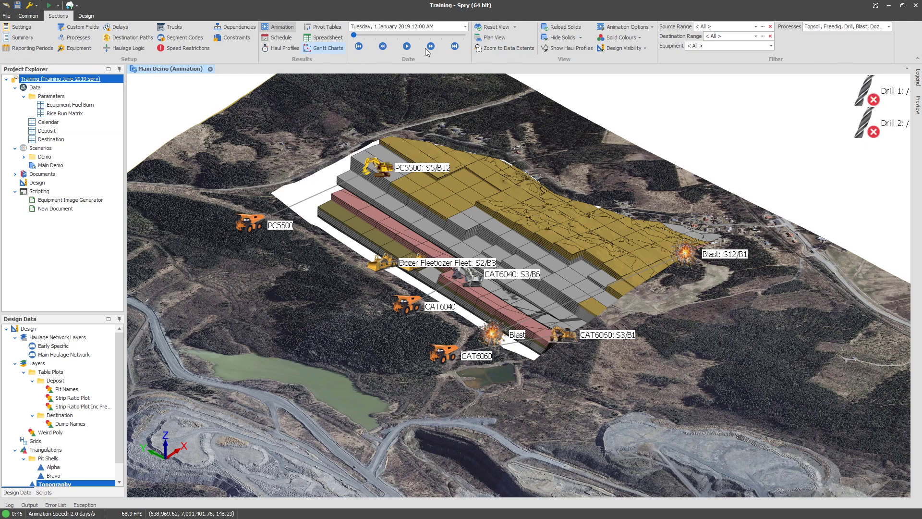
Look up the Show Inactive Equipment option among the animation's inactive equipment options.
{"action": "left_click", "coordinate": [631, 27]}
{"action": "mouse_move", "coordinate": [638, 110]}
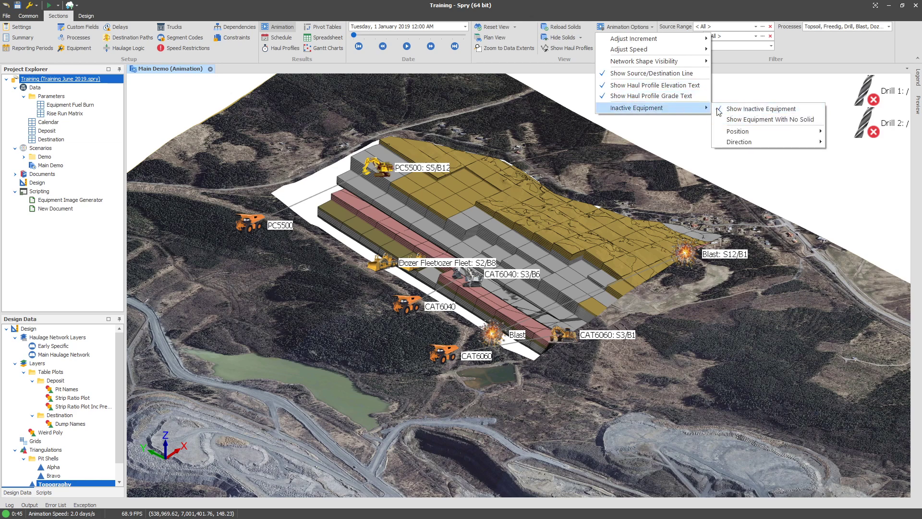
{"action": "left_click", "coordinate": [737, 109]}
Filter the program settings by inac and examine the defaults for showing and placing inactive equipment.
{"action": "left_click", "coordinate": [6, 16]}
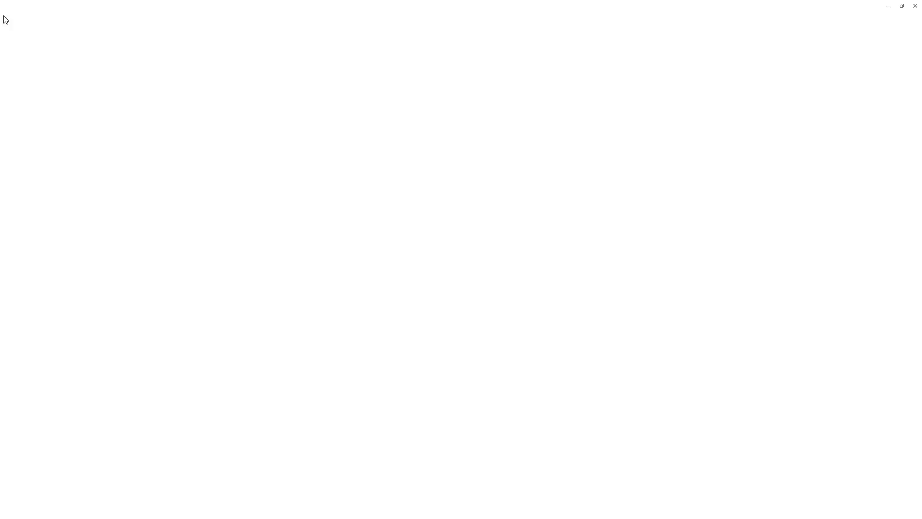
{"action": "left_click_drag", "start_coordinate": [263, 78], "coordinate": [158, 81]}
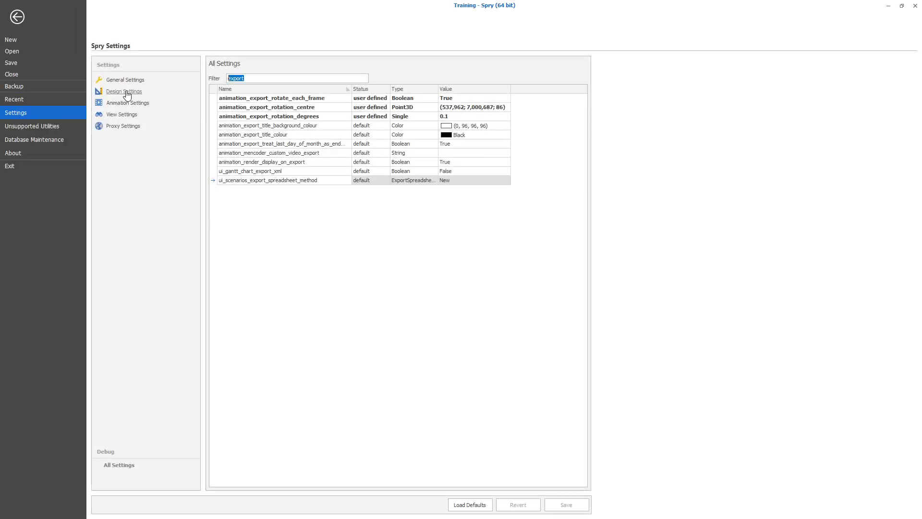
{"action": "type", "text": "inac"}
{"action": "left_click", "coordinate": [263, 118]}
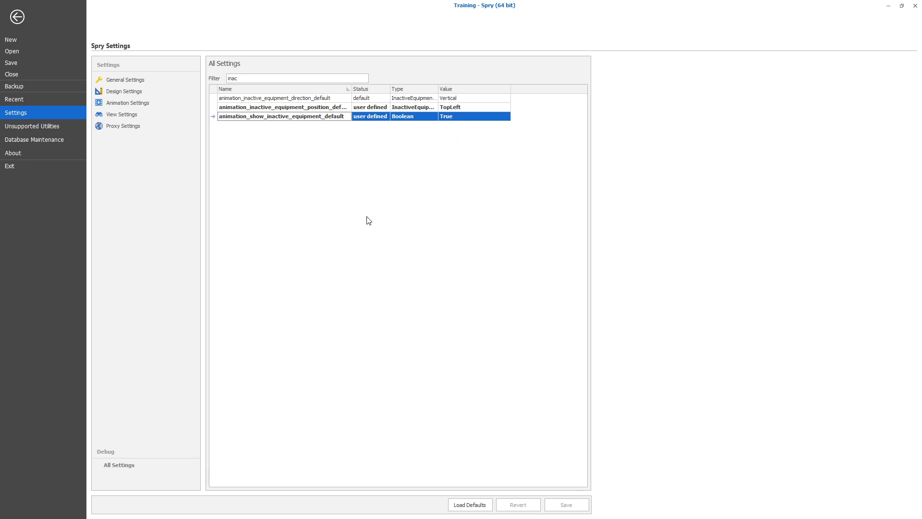
{"action": "left_click", "coordinate": [17, 17]}
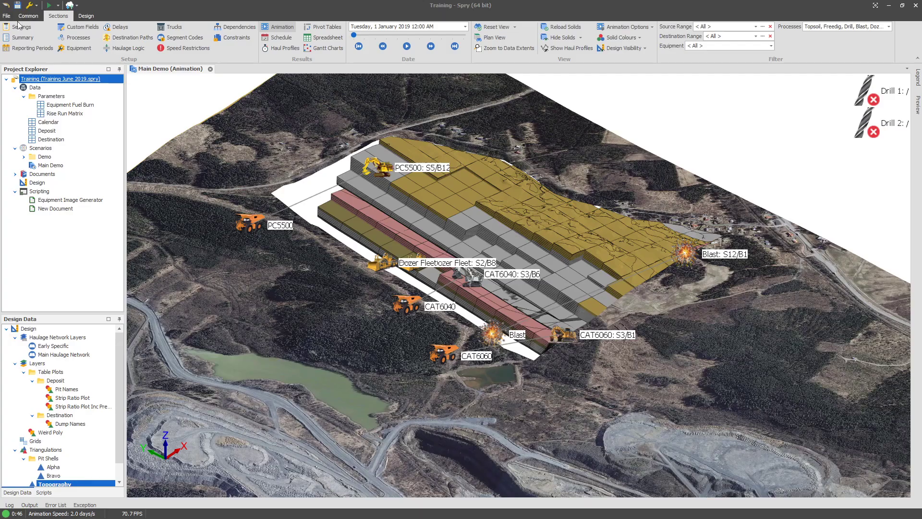
Open the video export setup and examine its overlay image and frames per second options.
{"action": "left_click", "coordinate": [69, 6]}
{"action": "mouse_move", "coordinate": [85, 29]}
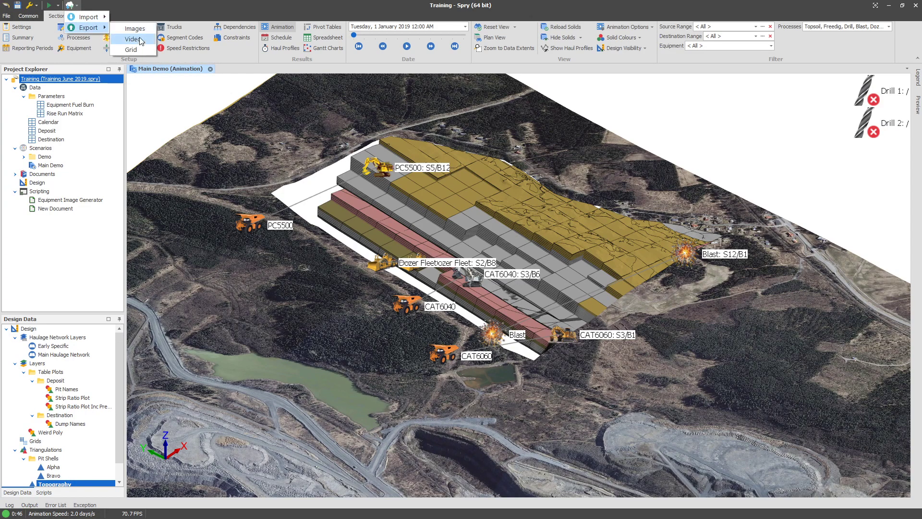
{"action": "left_click", "coordinate": [138, 38]}
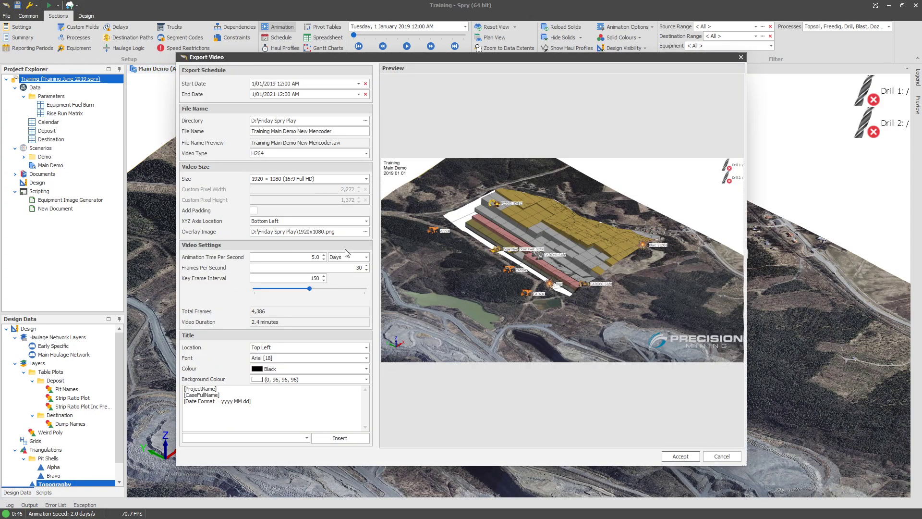
{"action": "left_click", "coordinate": [366, 232]}
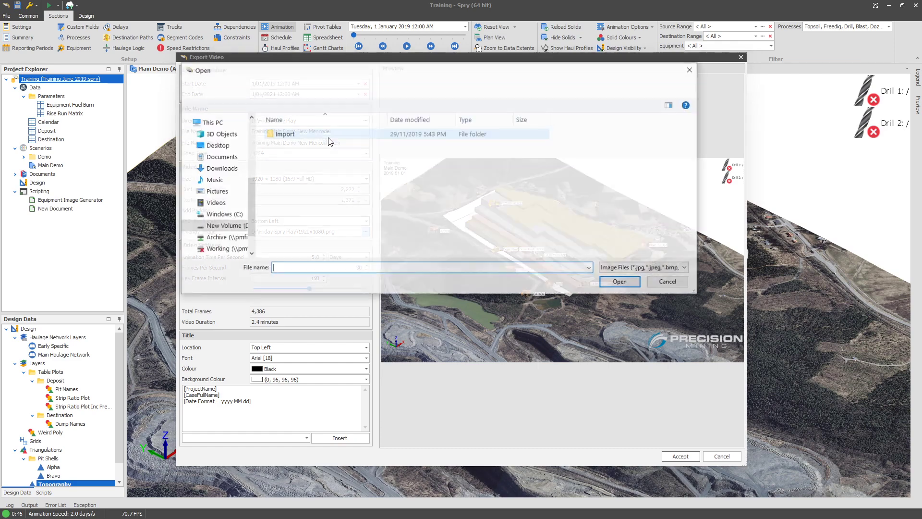
{"action": "left_click", "coordinate": [653, 281]}
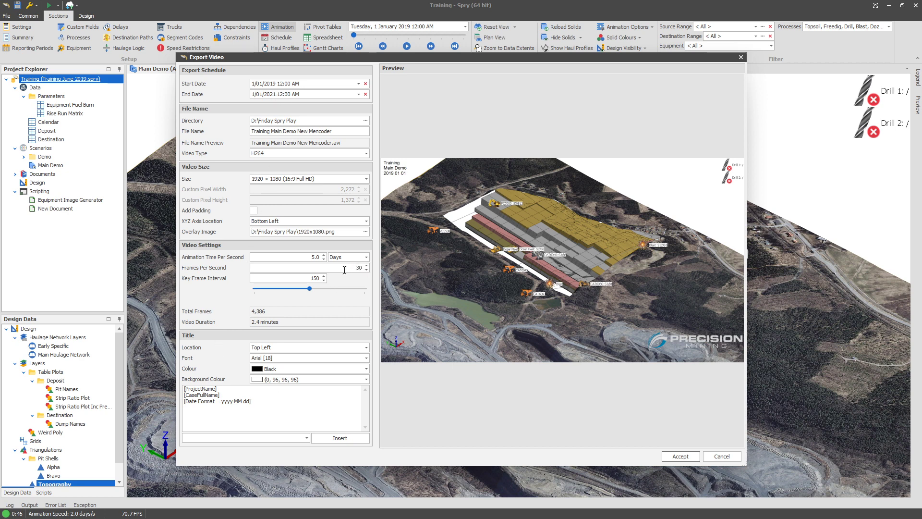
{"action": "double_click", "coordinate": [346, 267]}
{"action": "left_click", "coordinate": [649, 312]}
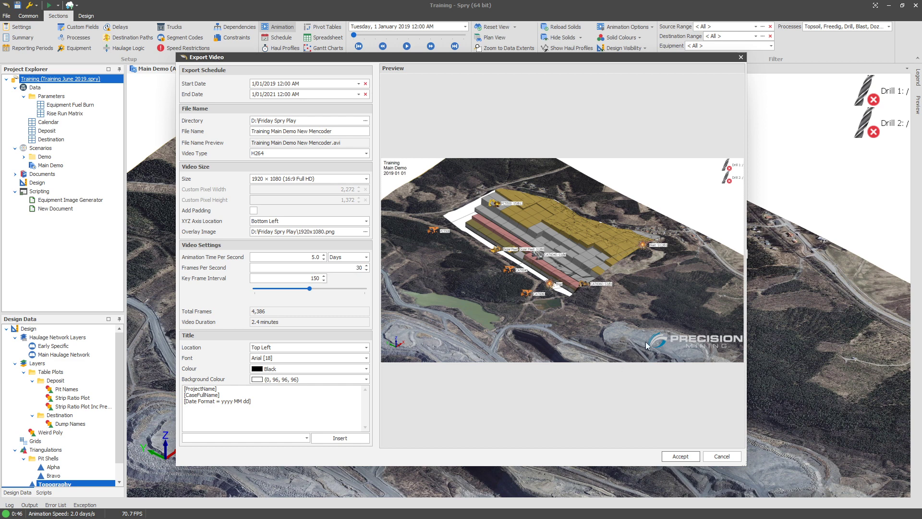